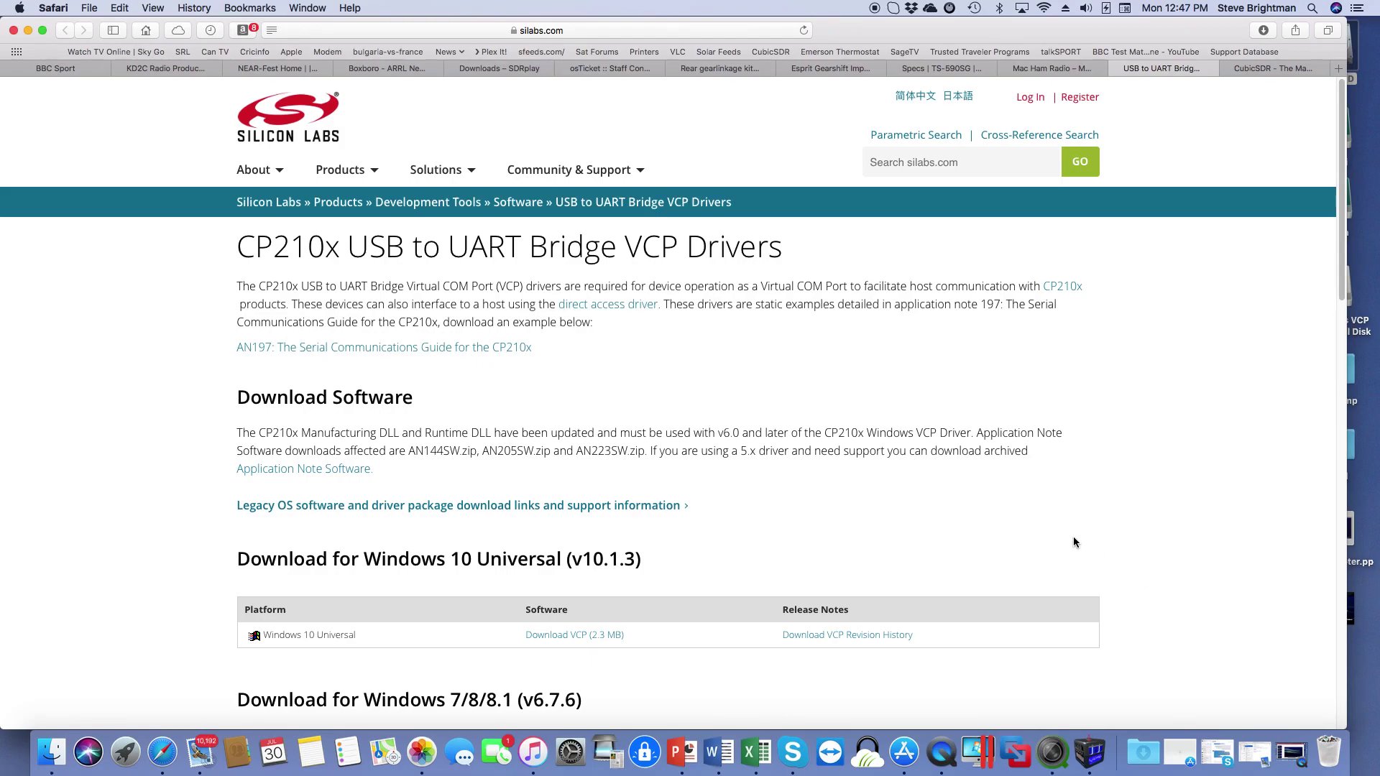
# Step: Download the Mac OSX VCP driver from the Macintosh OSX (v5) section of the CP210x drivers page
pyautogui.scroll(-5, 1074, 543)
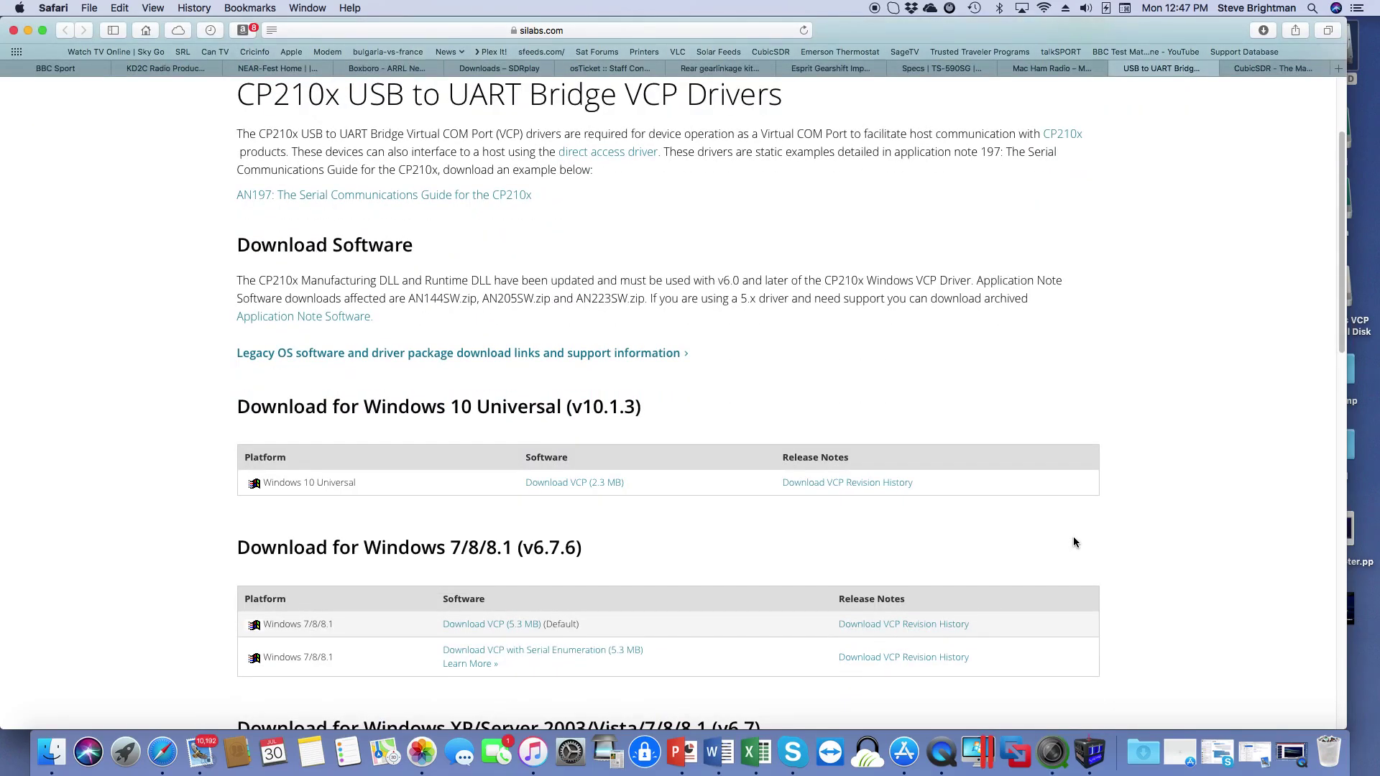
pyautogui.scroll(-4, 1075, 542)
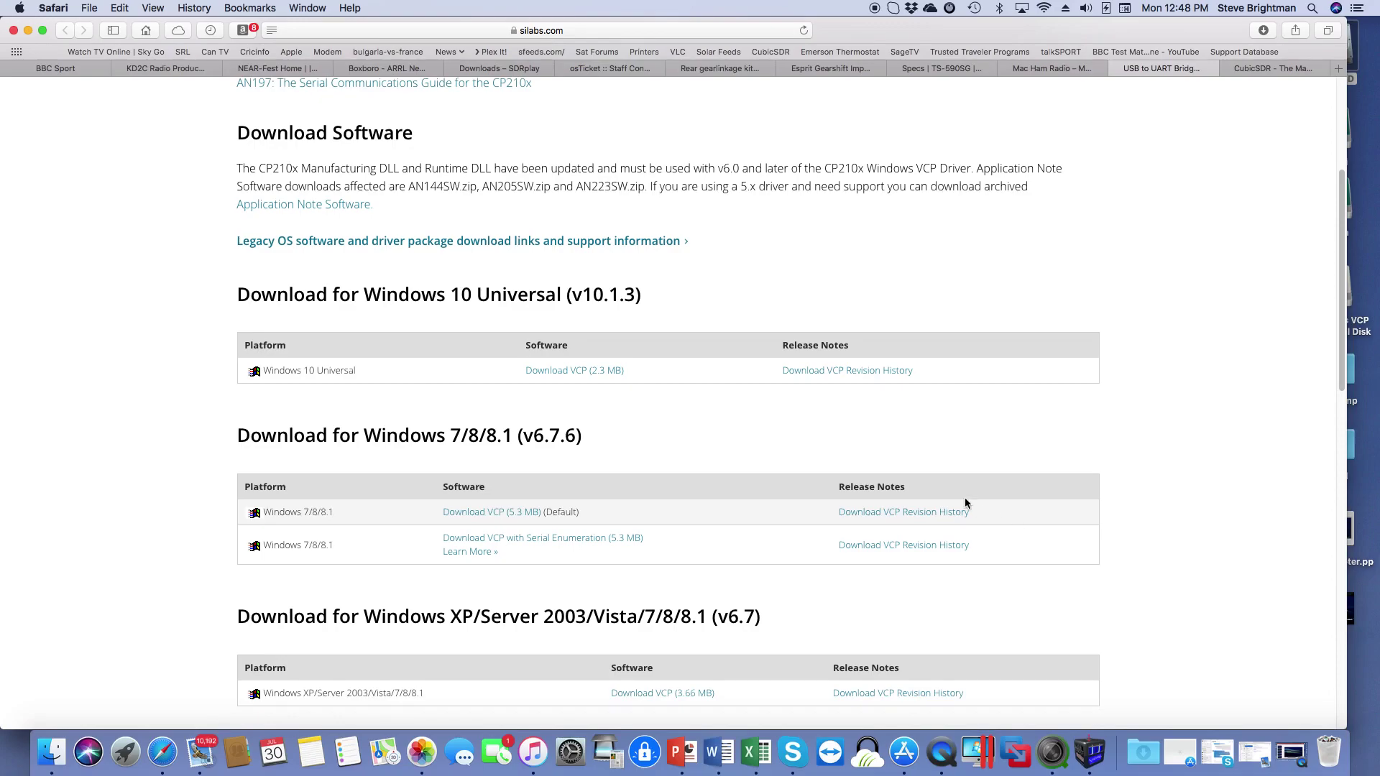
pyautogui.scroll(-12, 978, 515)
pyautogui.scroll(-6, 878, 484)
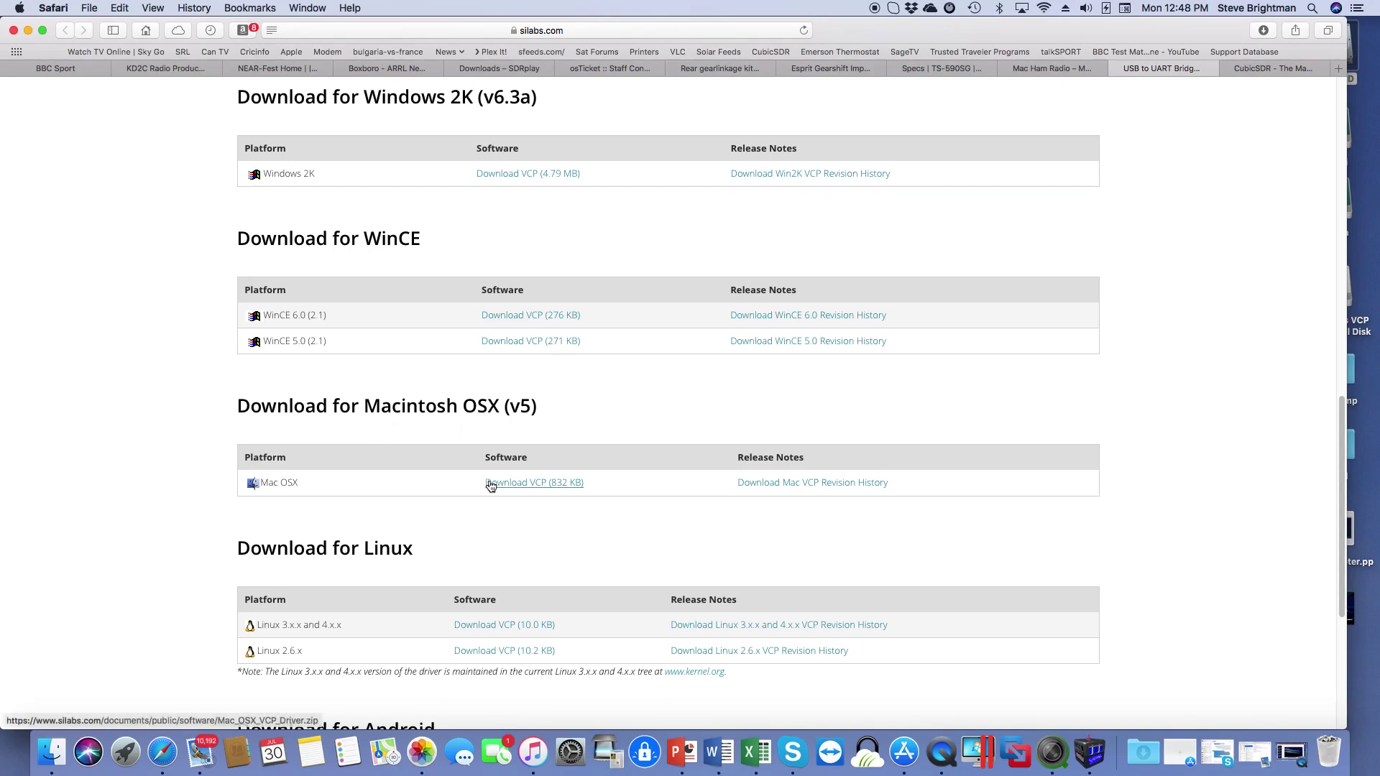
pyautogui.click(533, 486)
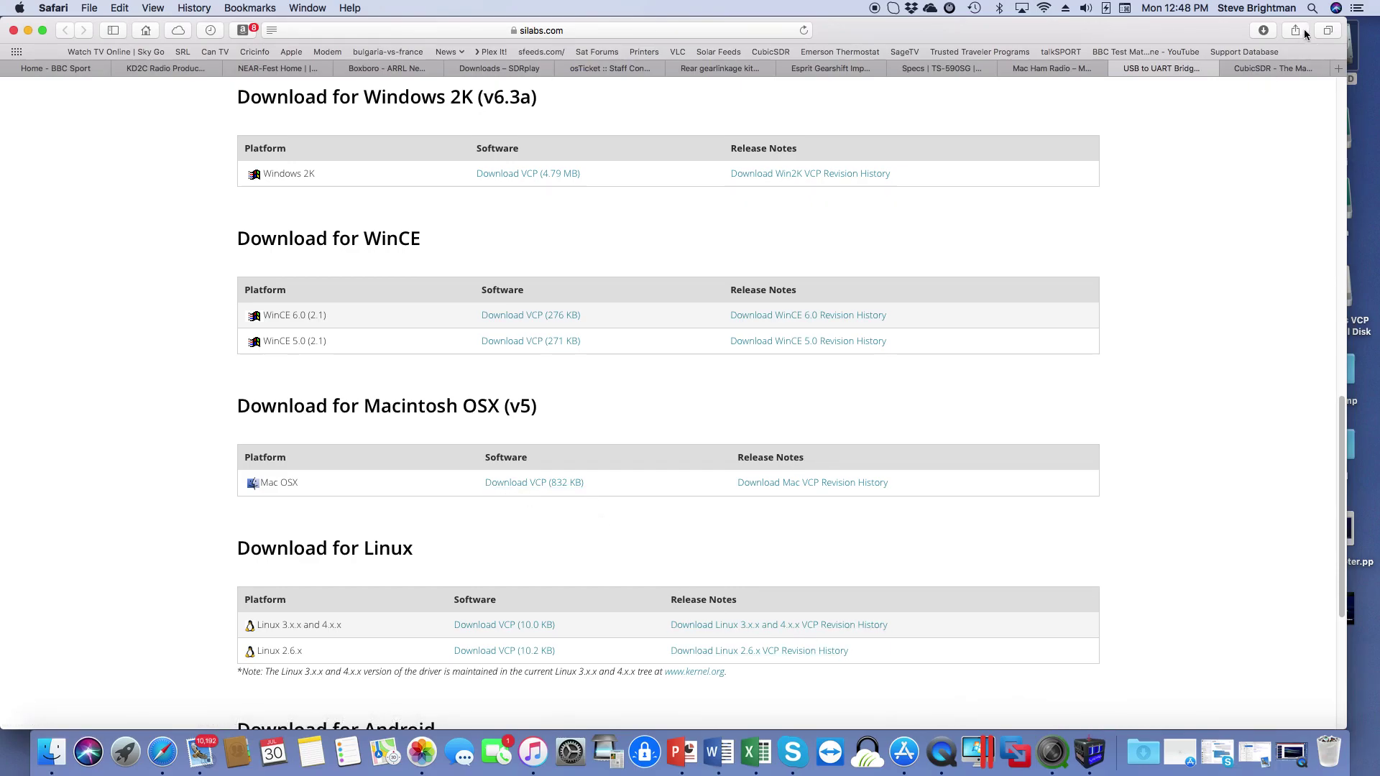
# Step: Switch to Finder, mount SiLabsUSBDriverDisk.dmg from the Downloads folder and agree to its licence
pyautogui.click(1355, 60)
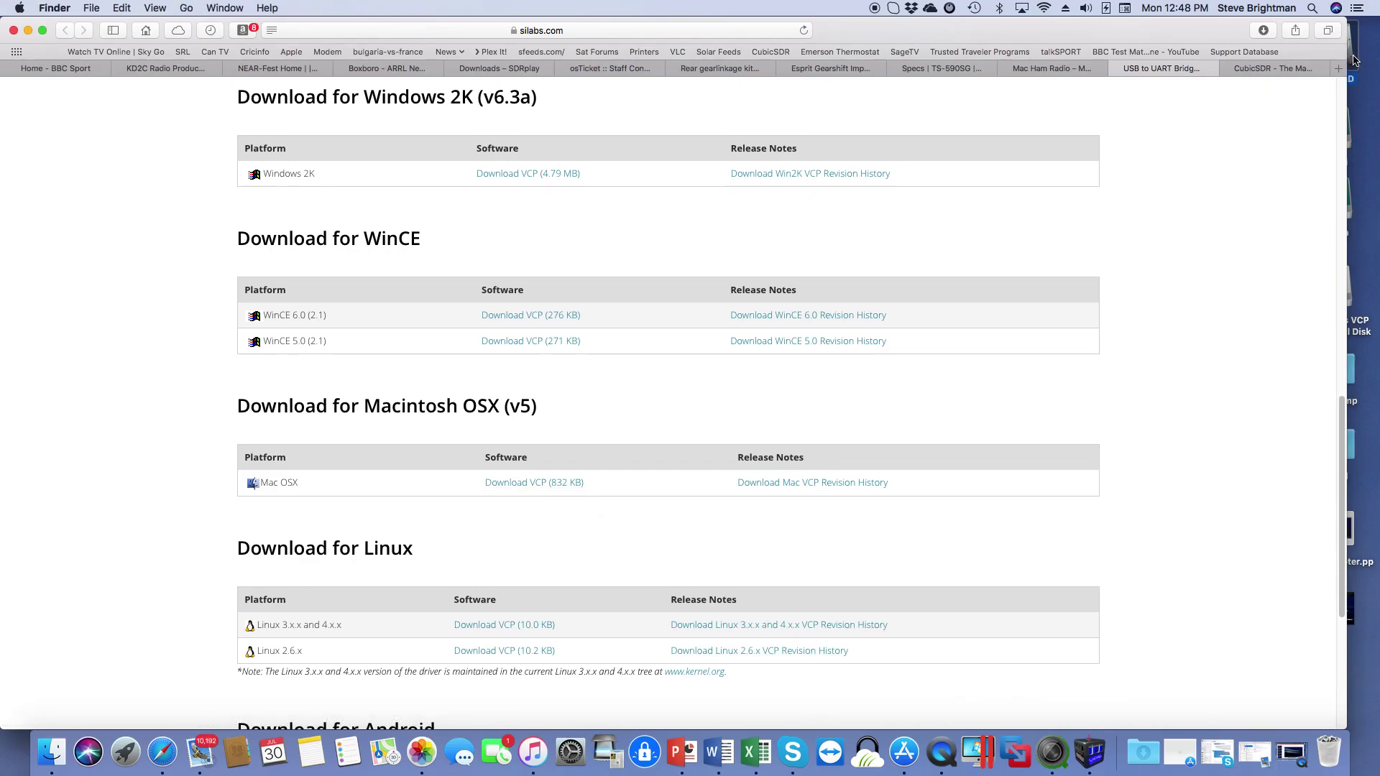
pyautogui.doubleClick(1355, 61)
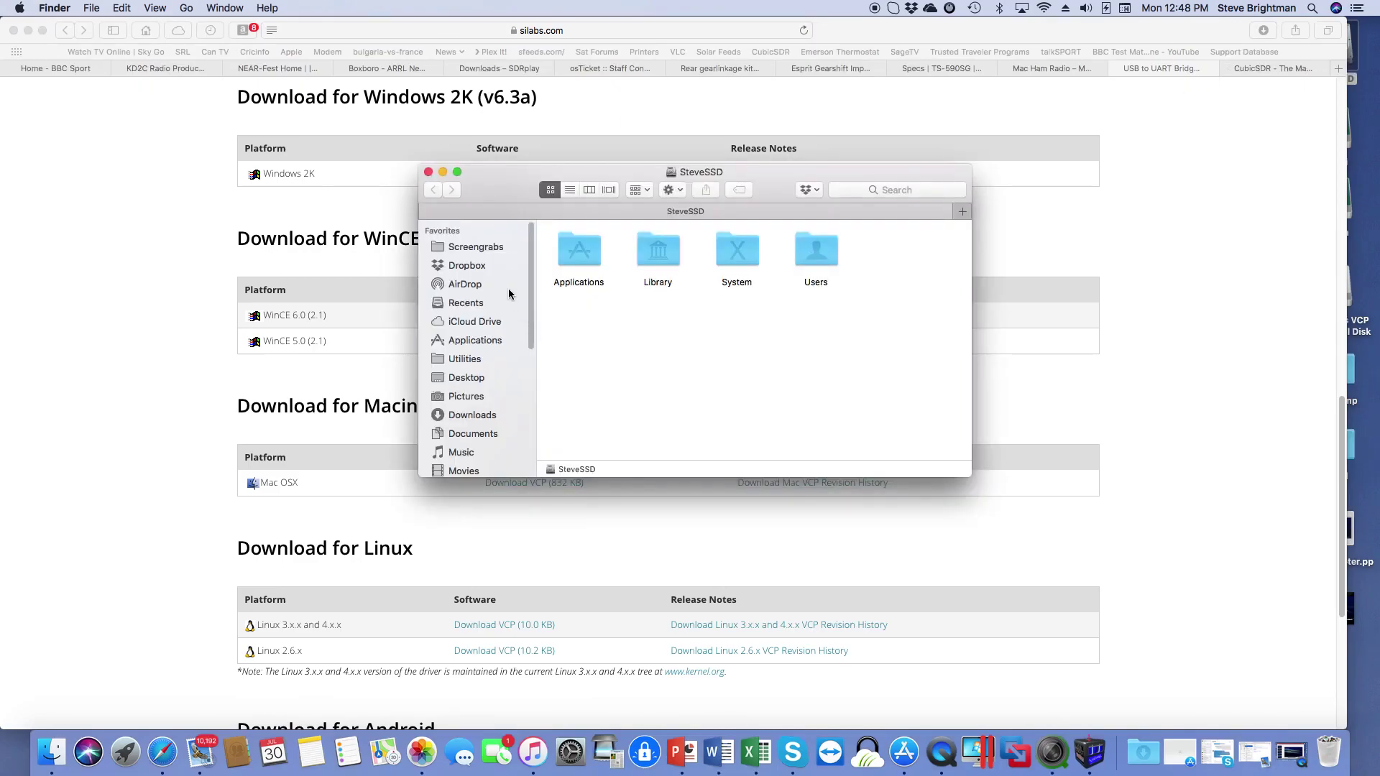
pyautogui.click(474, 417)
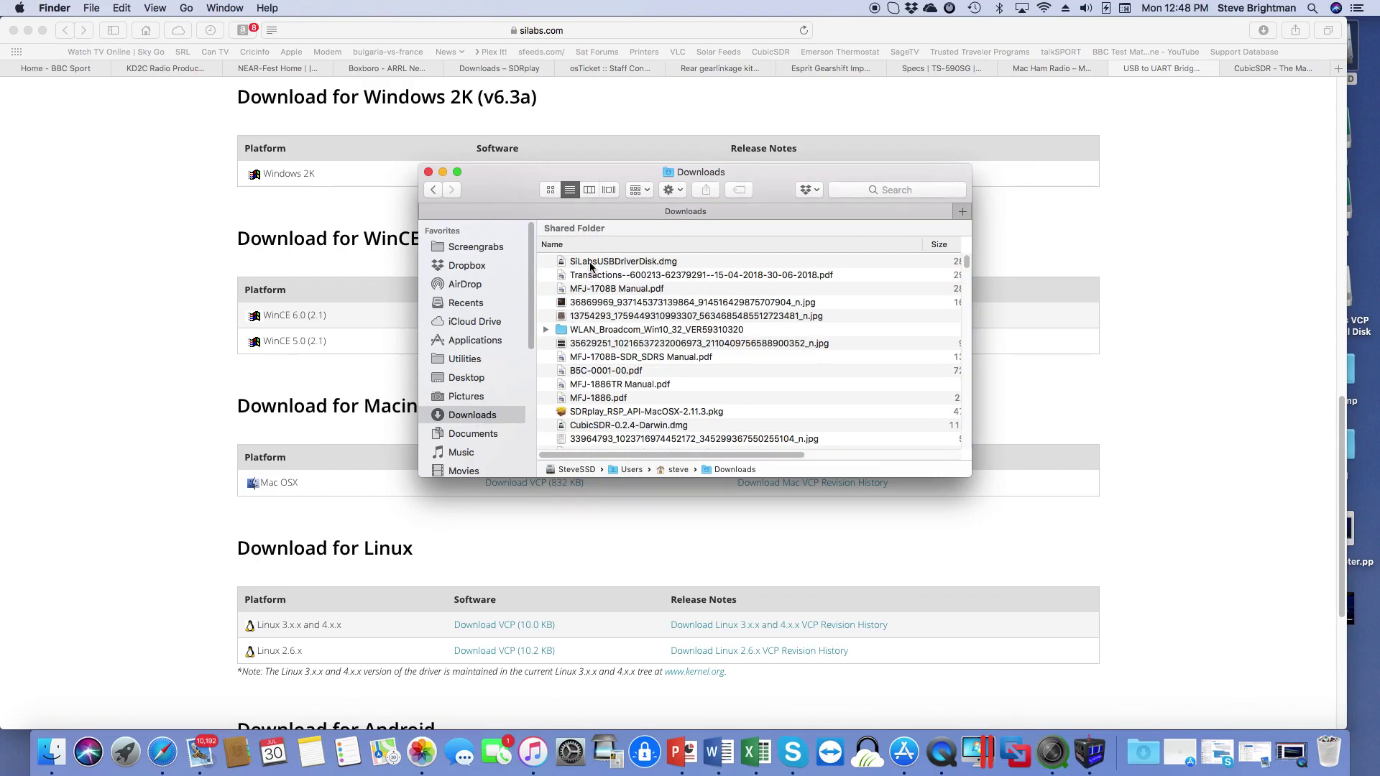
pyautogui.click(591, 263)
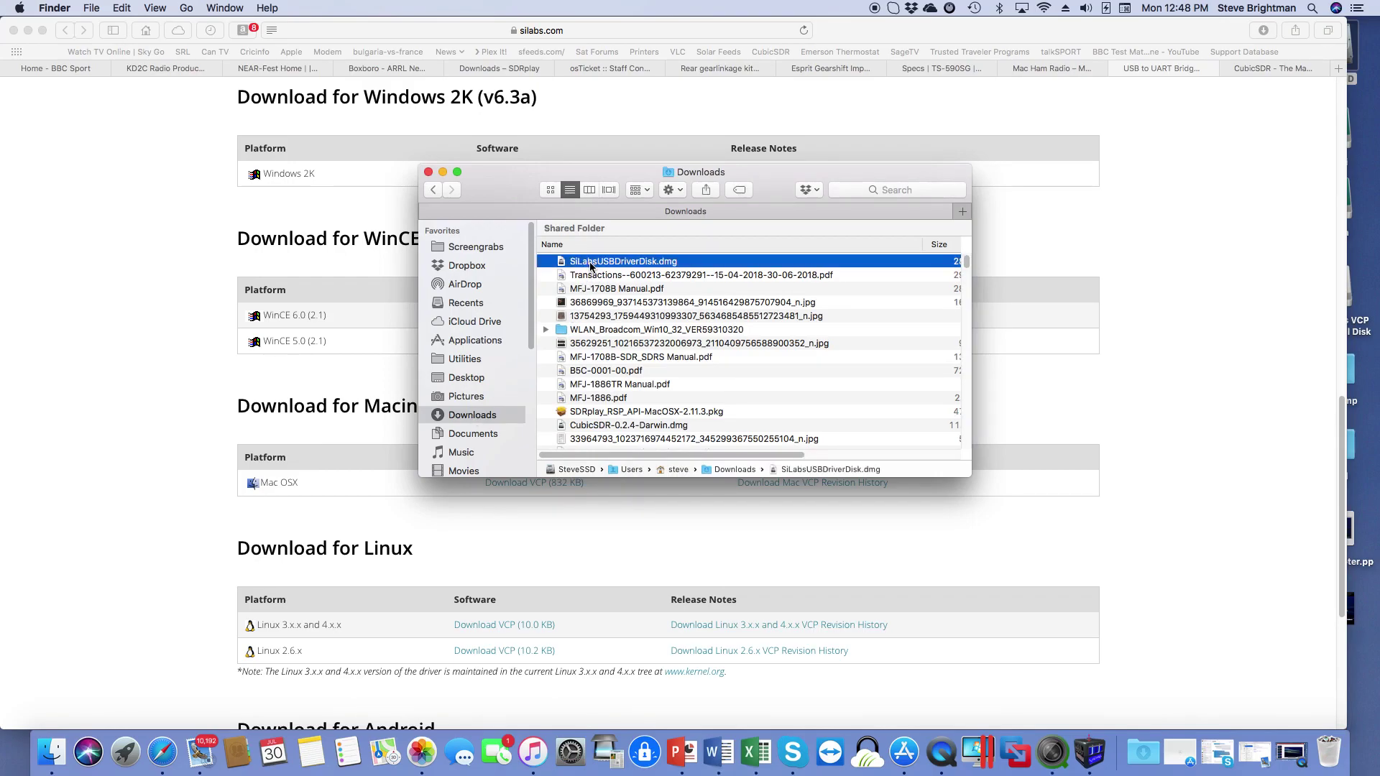
pyautogui.doubleClick(591, 263)
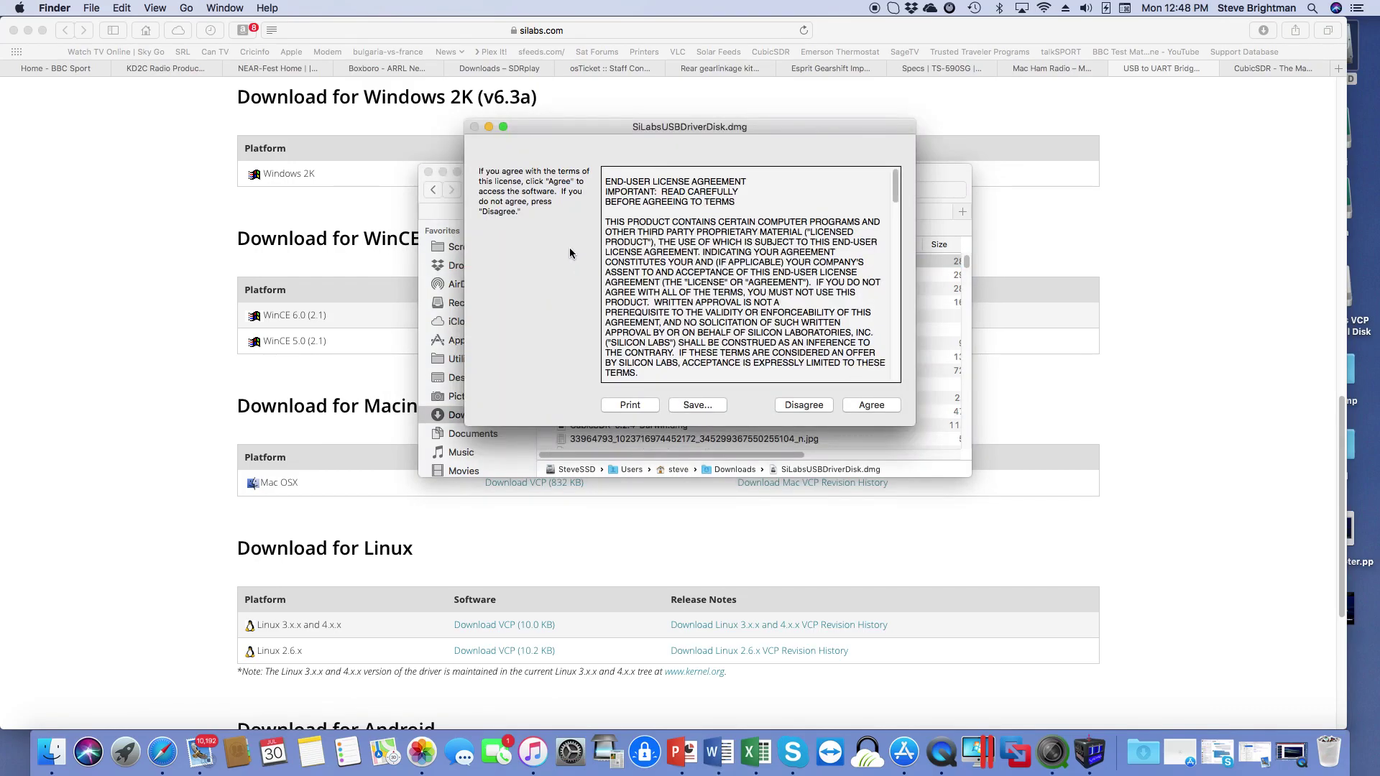
pyautogui.click(872, 405)
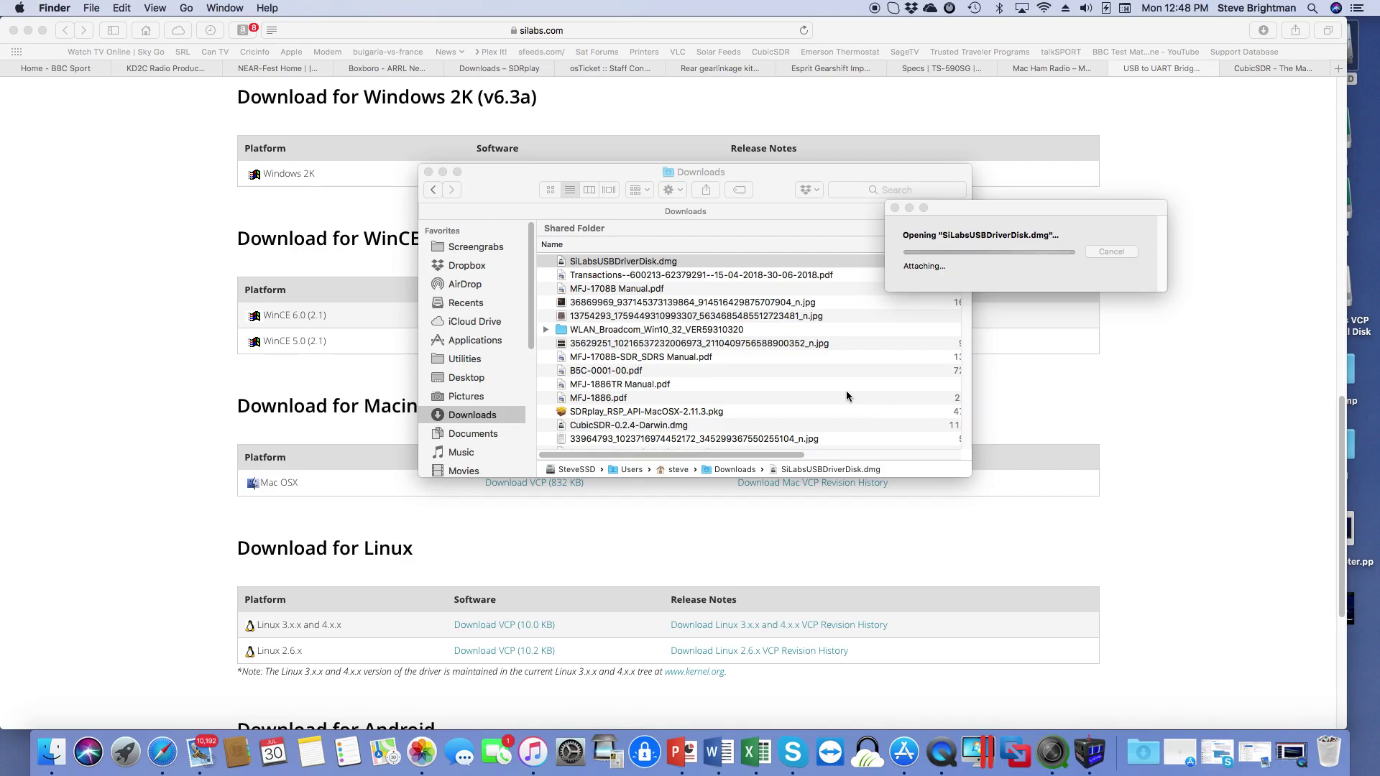
pyautogui.click(429, 172)
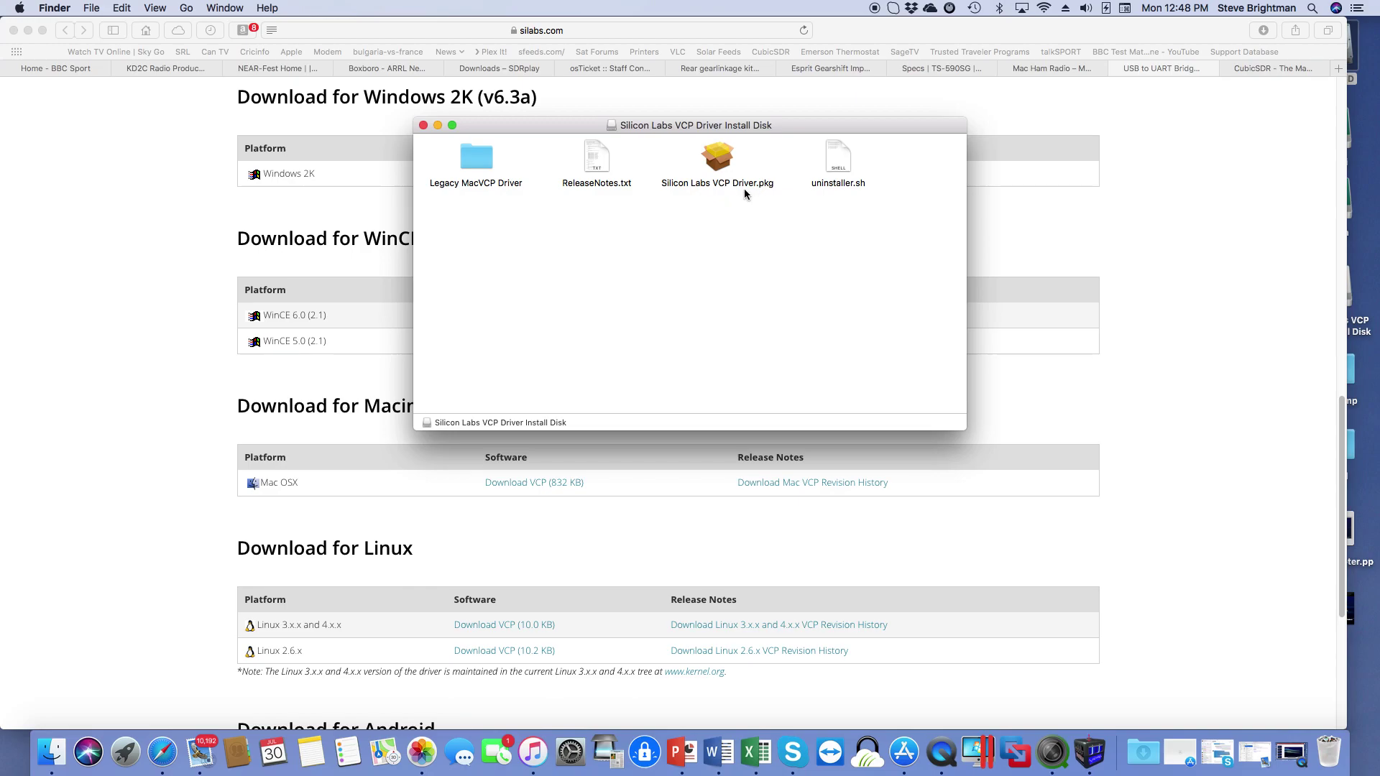
# Step: Launch Silicon Labs VCP Driver.pkg from the mounted disk and agree to the installer's software licence agreement
pyautogui.doubleClick(722, 170)
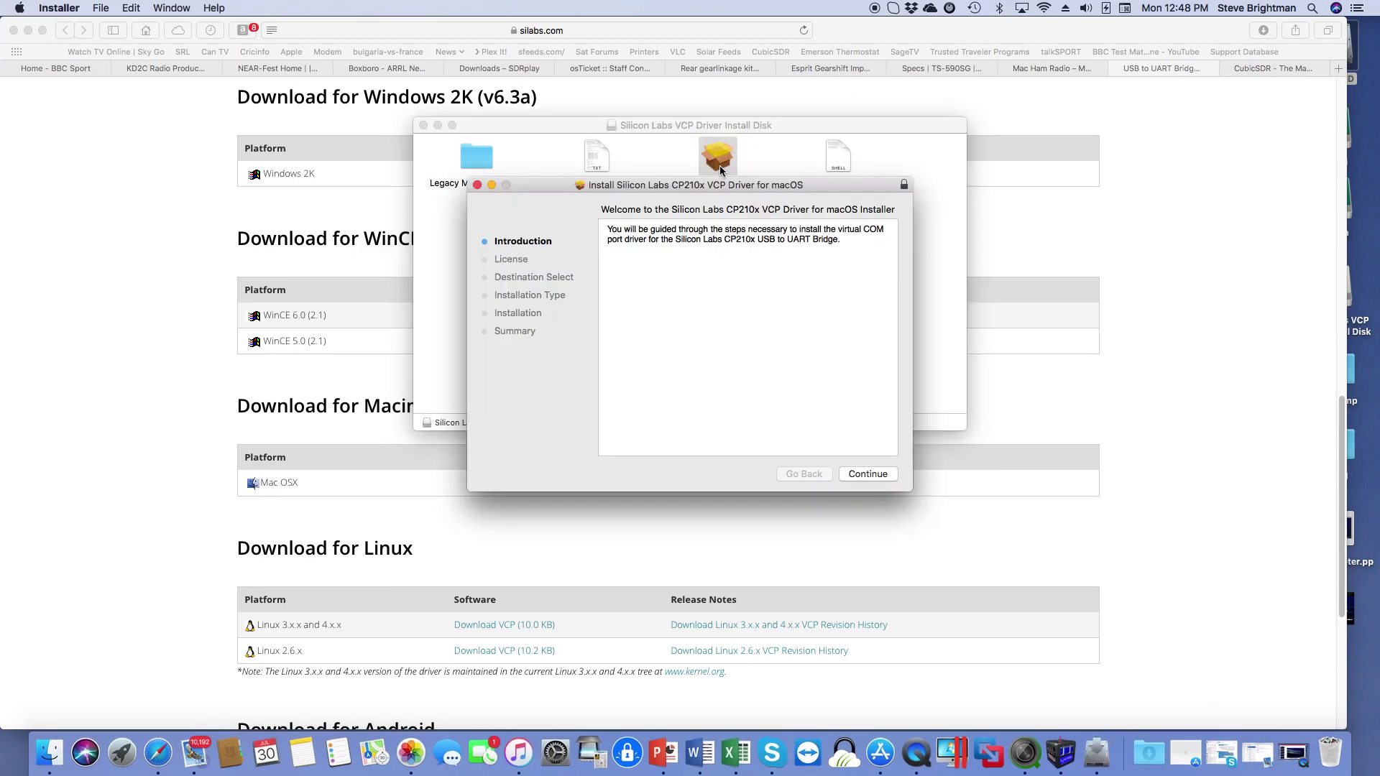
pyautogui.click(863, 477)
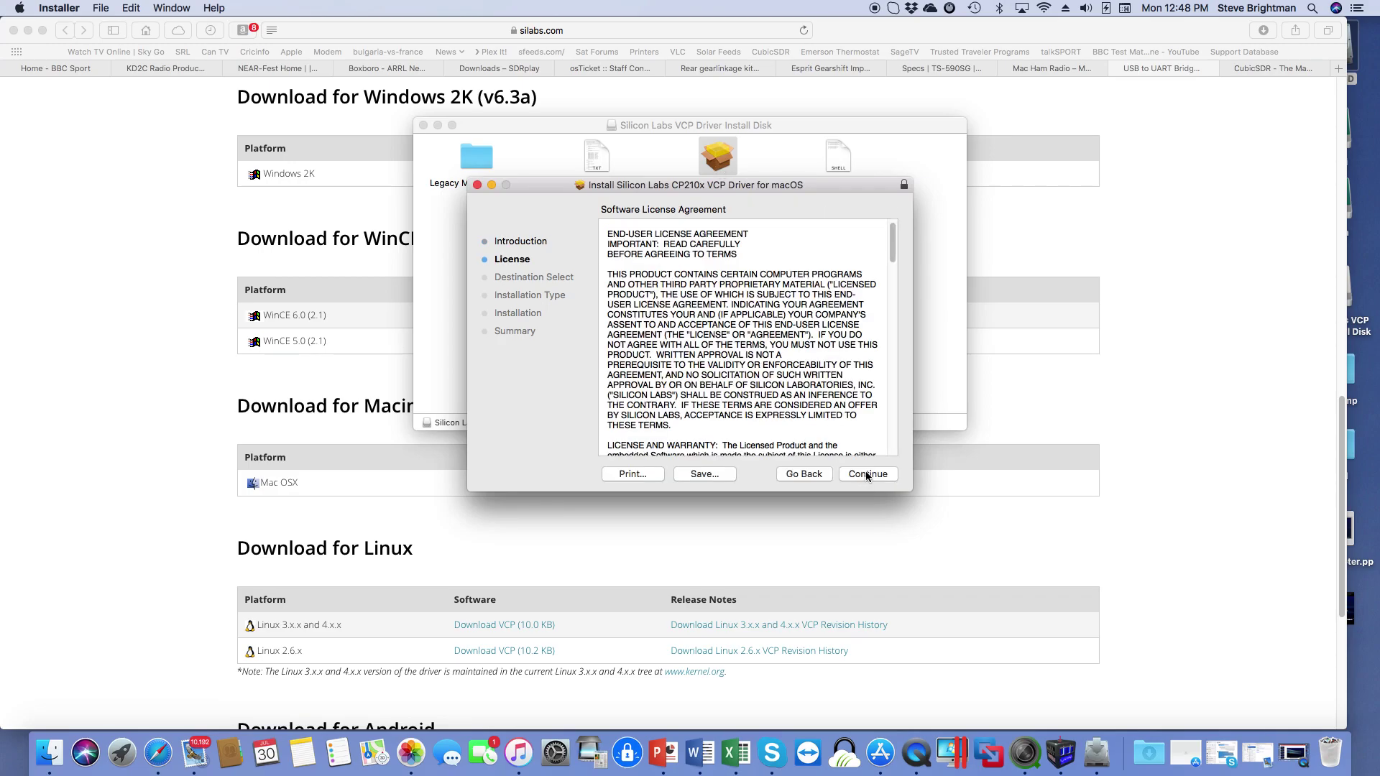
pyautogui.click(867, 475)
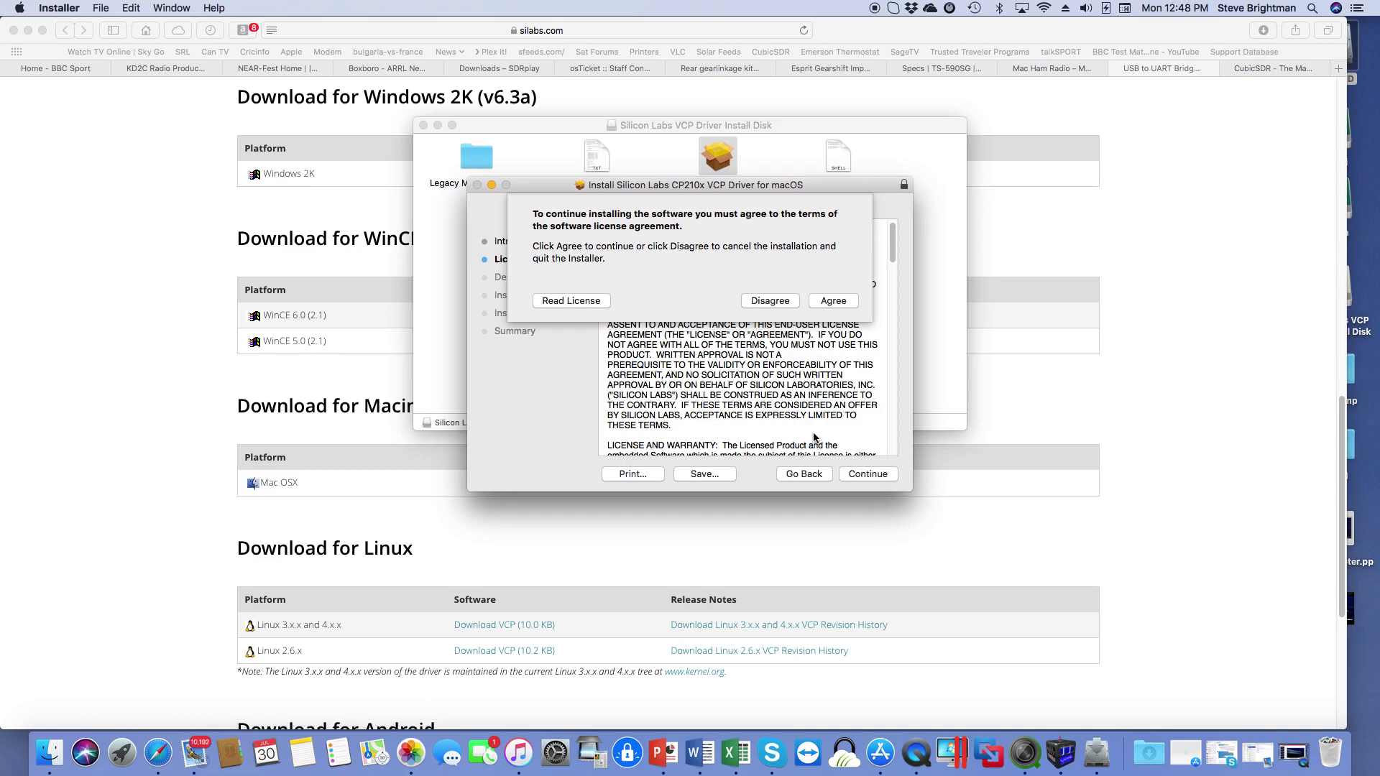
pyautogui.click(833, 301)
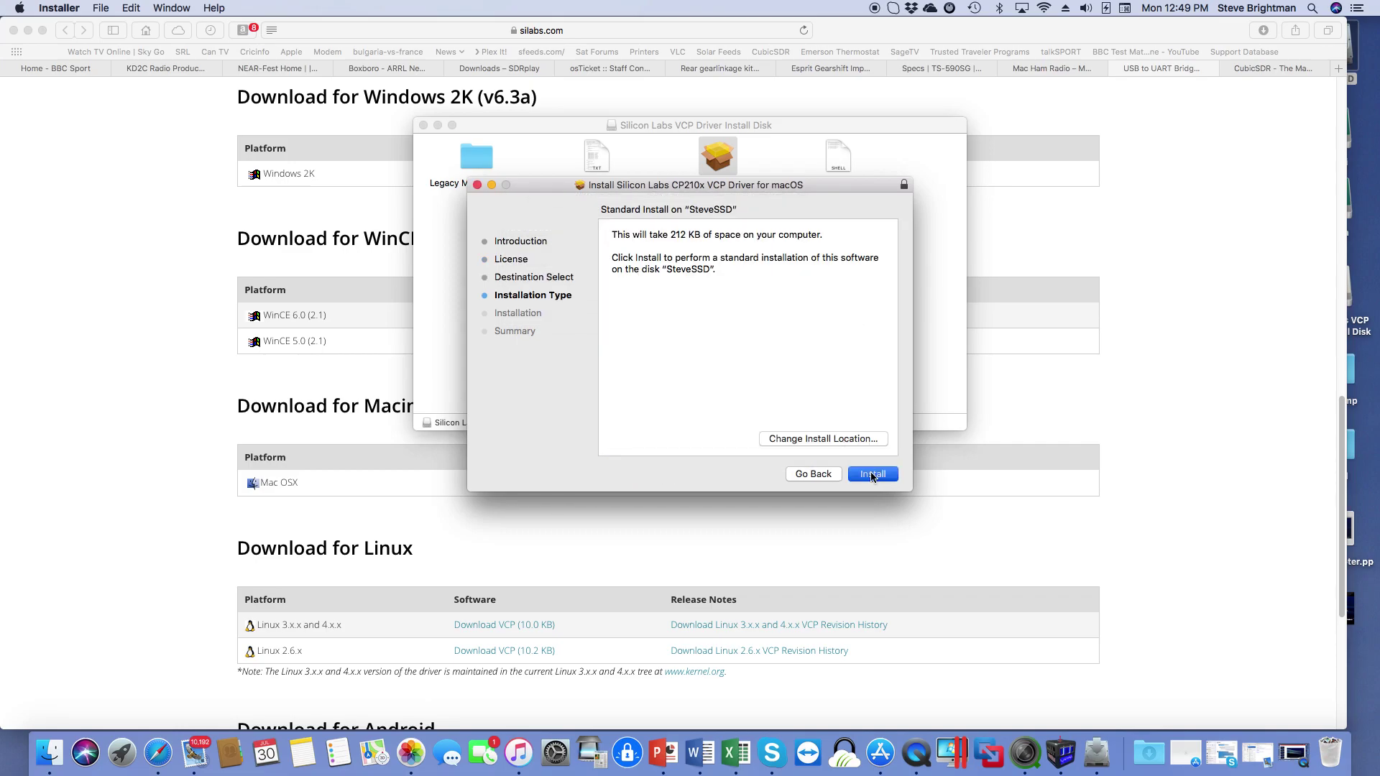
# Step: Start the standard installation of the VCP driver and authorise it with the account password
pyautogui.click(871, 474)
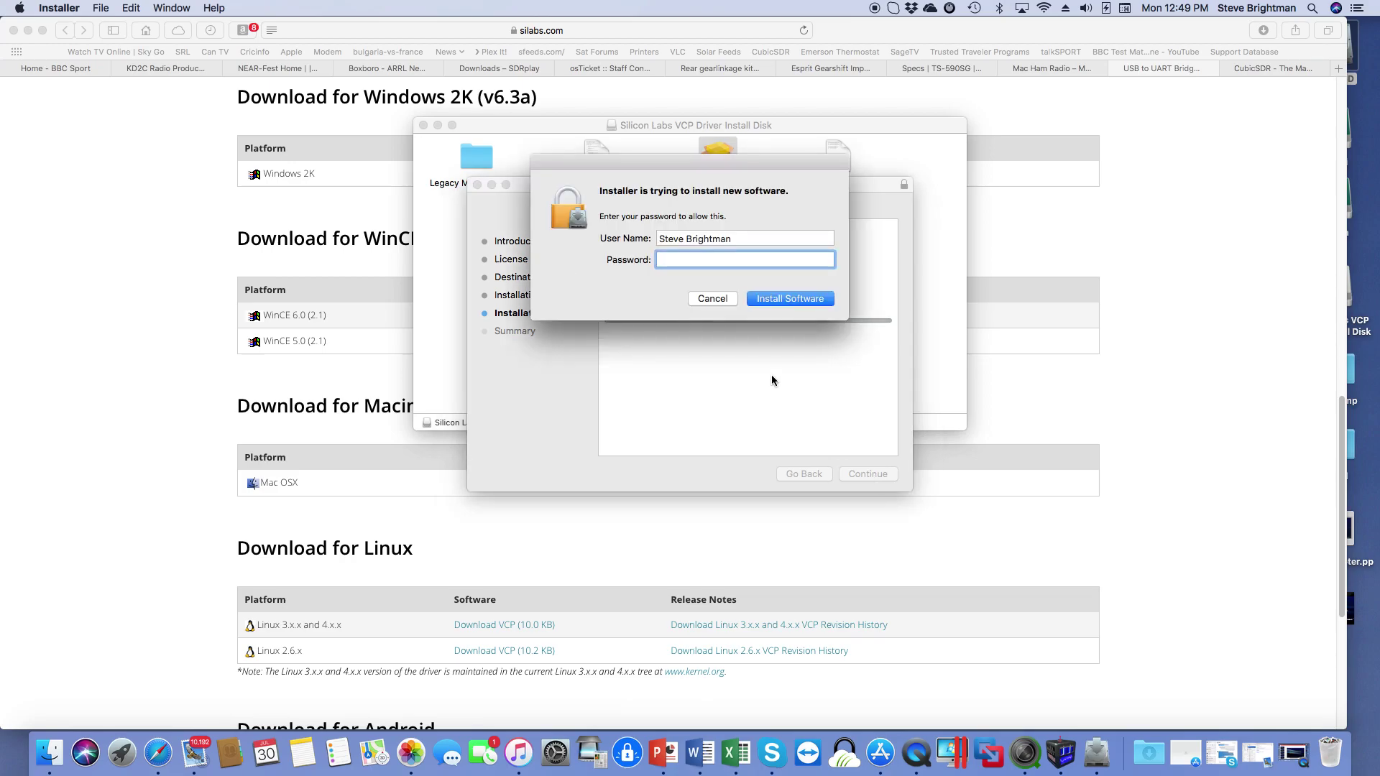
pyautogui.write('••••••')
pyautogui.press('Return')
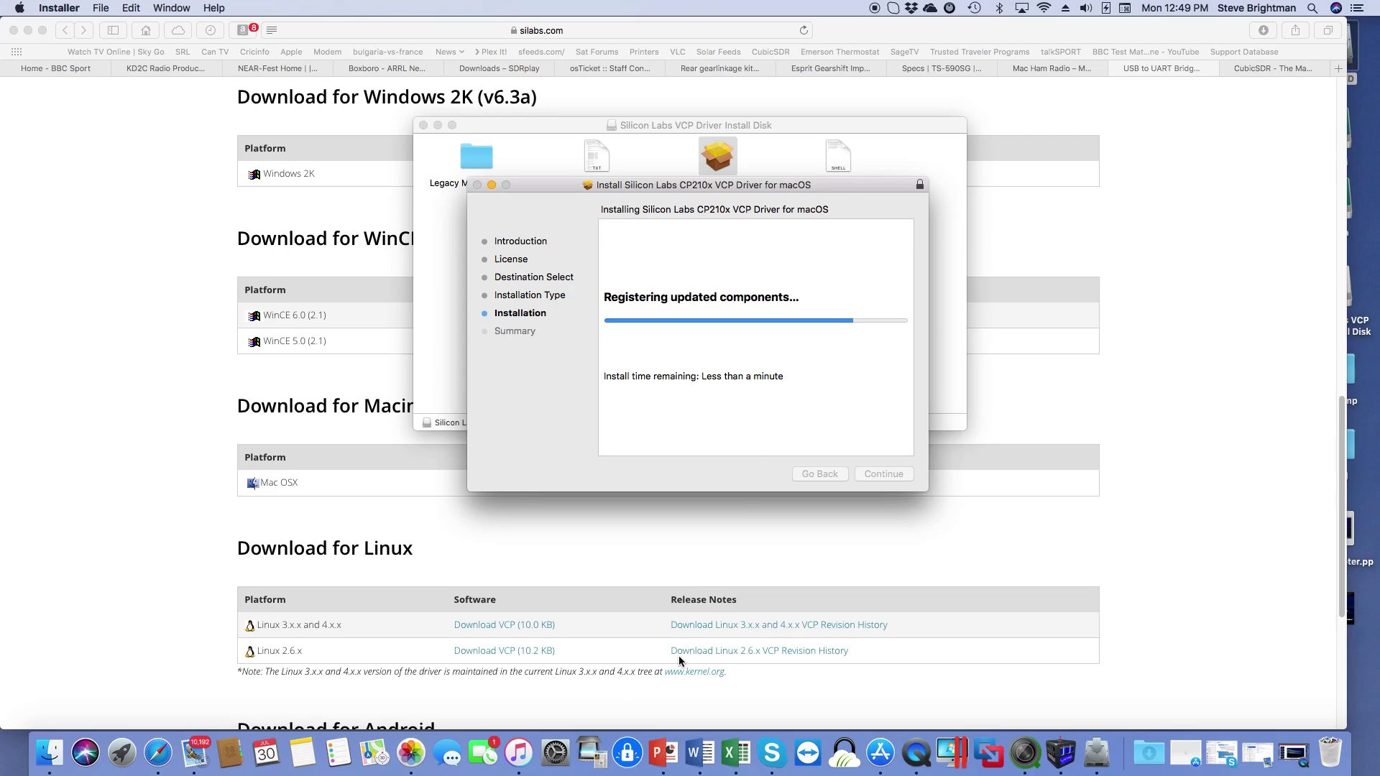
# Step: Check which downloaded apps are allowed in the Security & Privacy settings of System Preferences
pyautogui.click(556, 752)
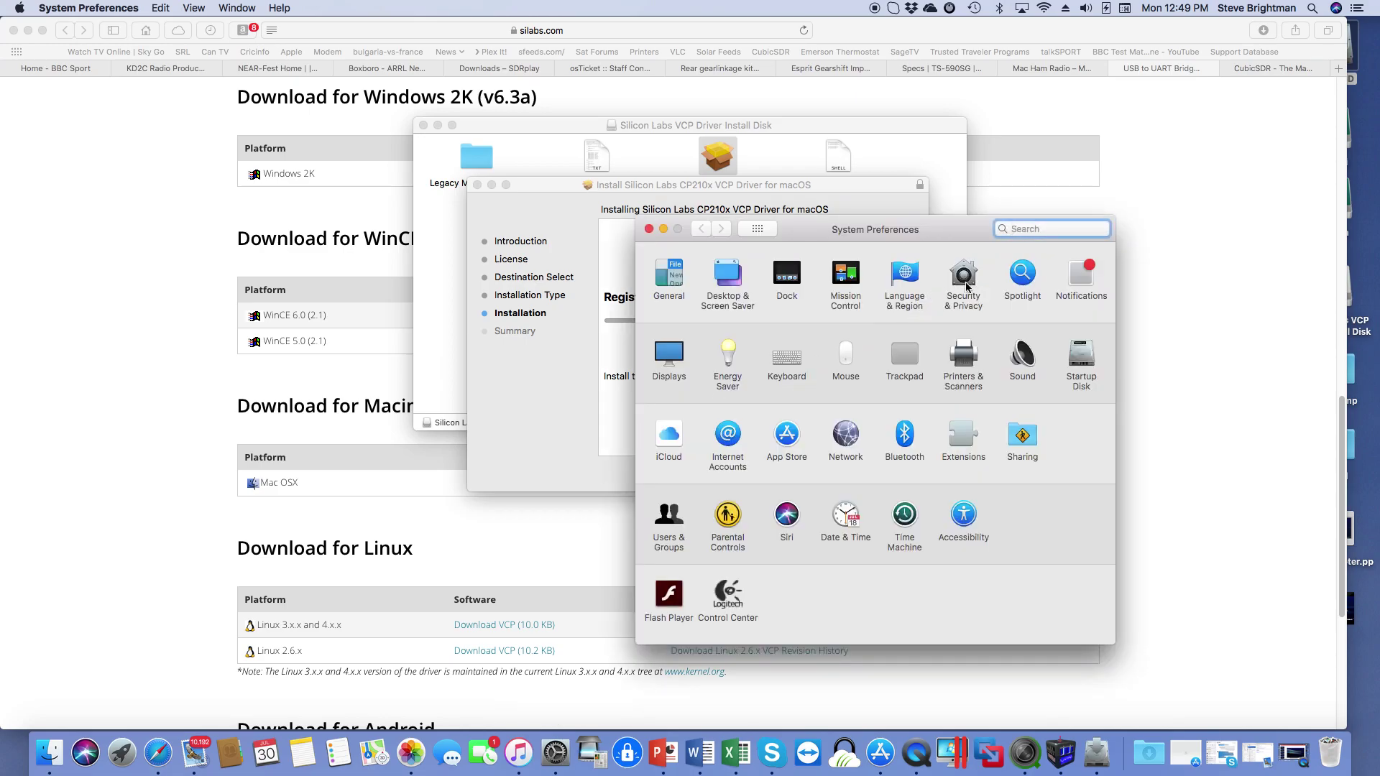
pyautogui.click(965, 281)
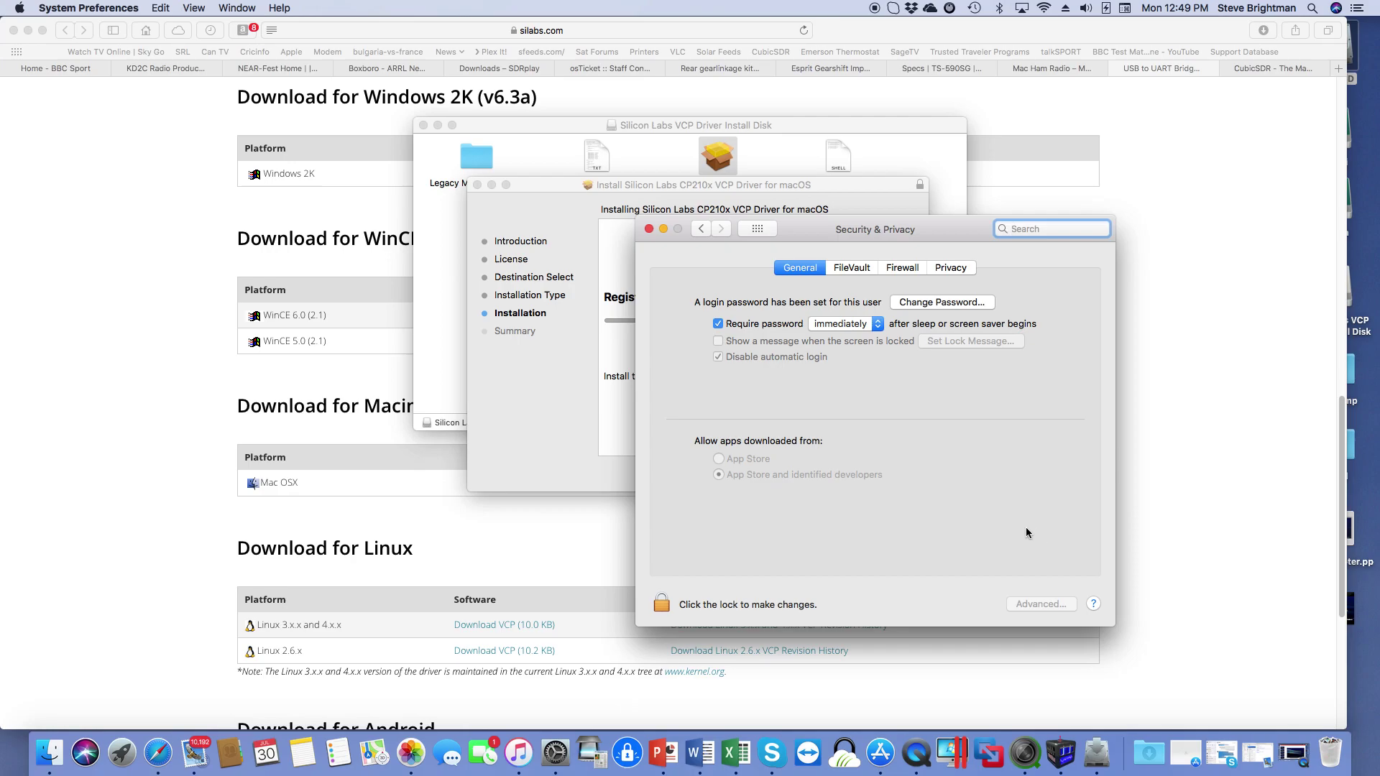
pyautogui.click(650, 230)
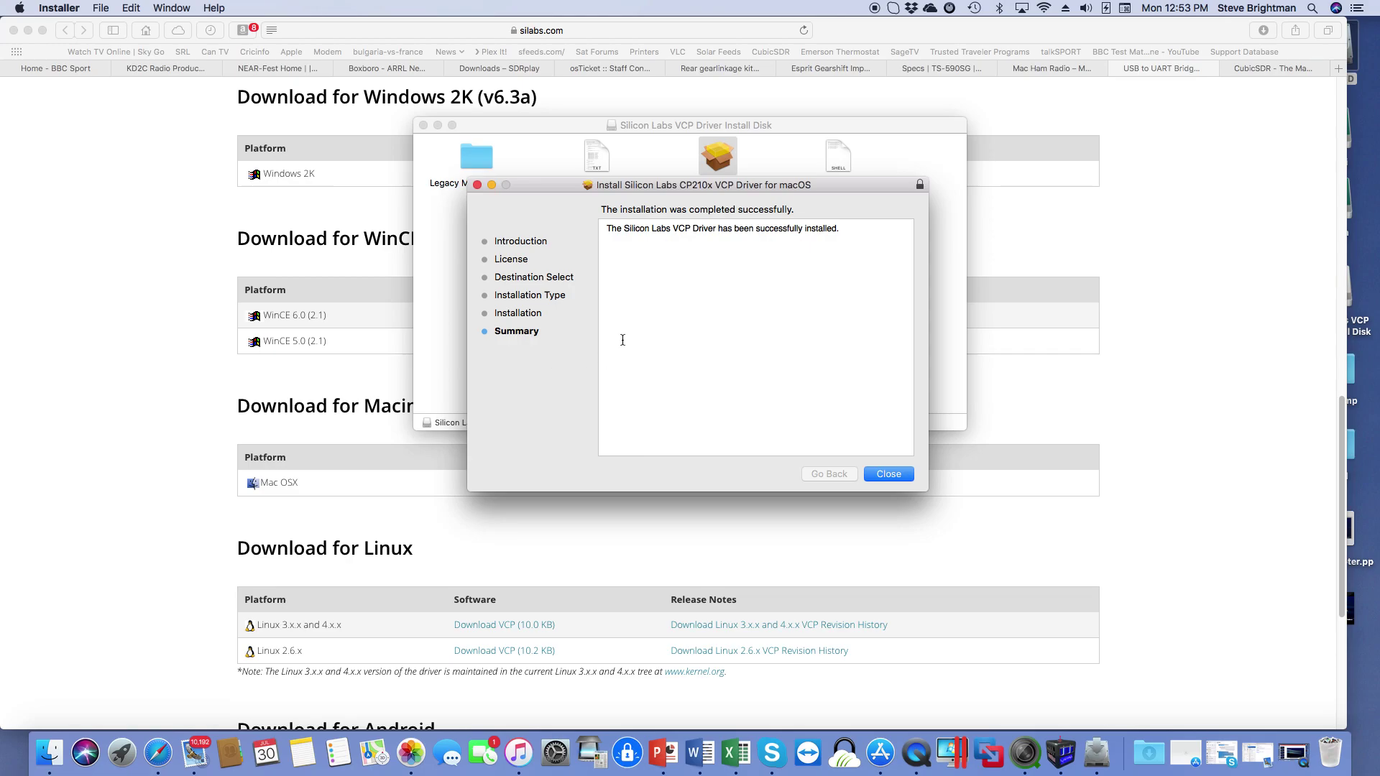
# Step: Close the finished driver installer, move it to the Trash and close the install disk window
pyautogui.click(892, 476)
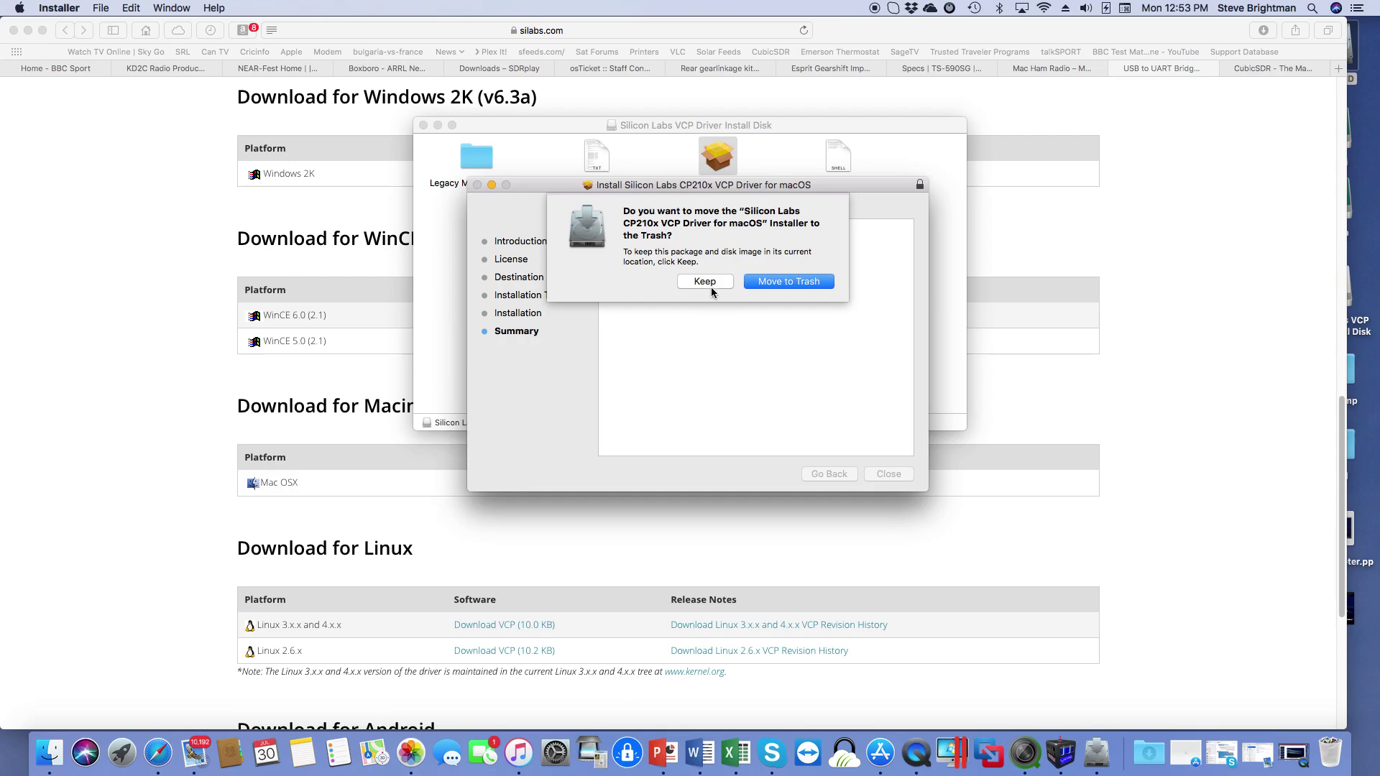
pyautogui.click(789, 282)
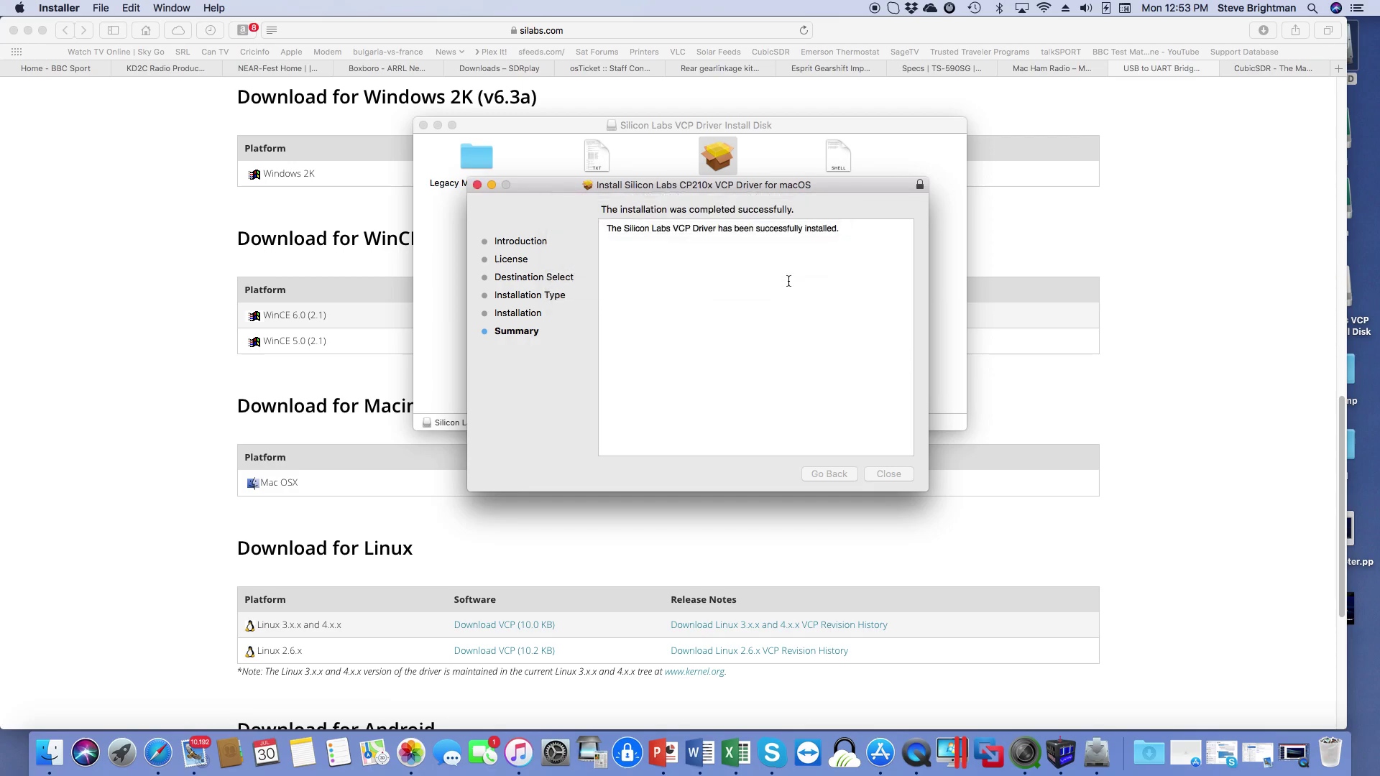
pyautogui.click(423, 126)
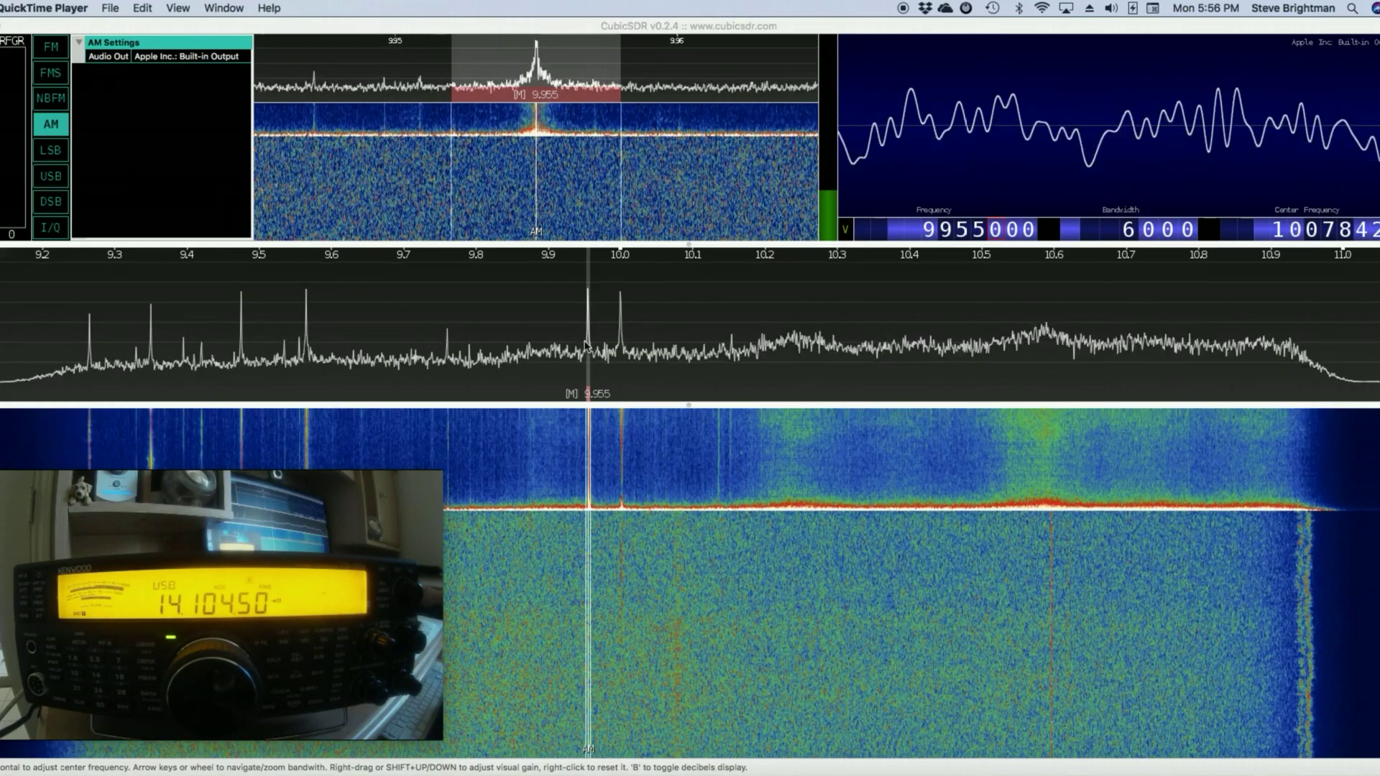
# Step: Switch to CubicSDR, unmute the 9.955 MHz demodulator and mute it again
pyautogui.click(1373, 234)
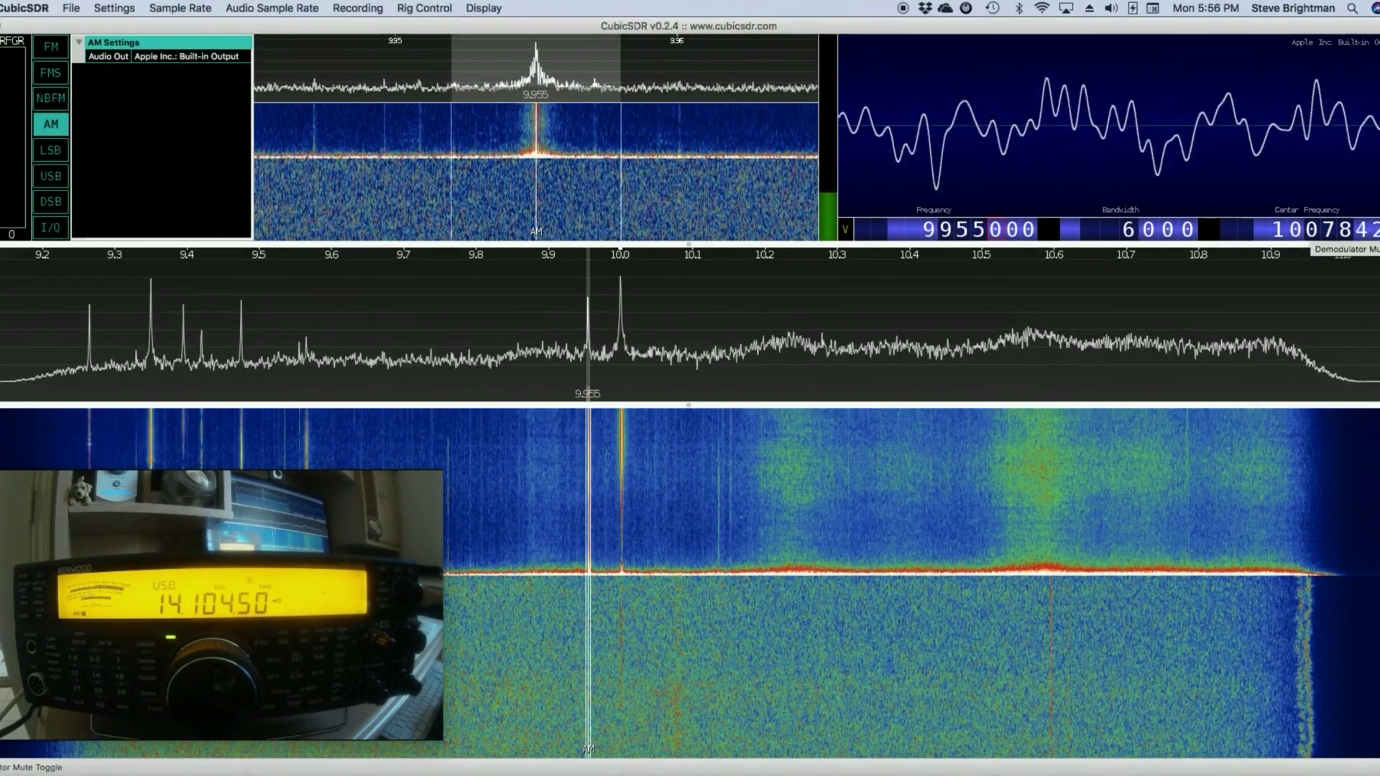
pyautogui.press('m')
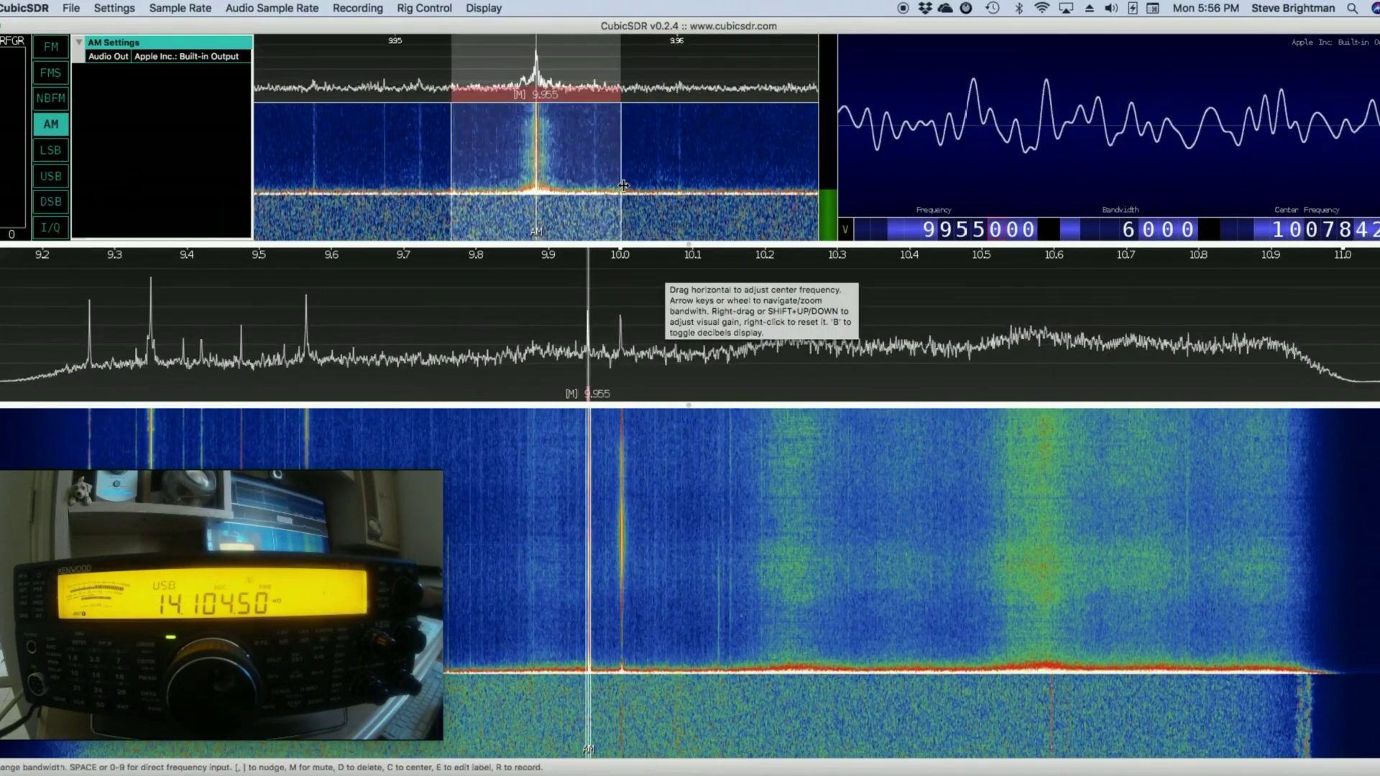
# Step: Set the rig control model to Kenwood TS-590SG
pyautogui.click(424, 9)
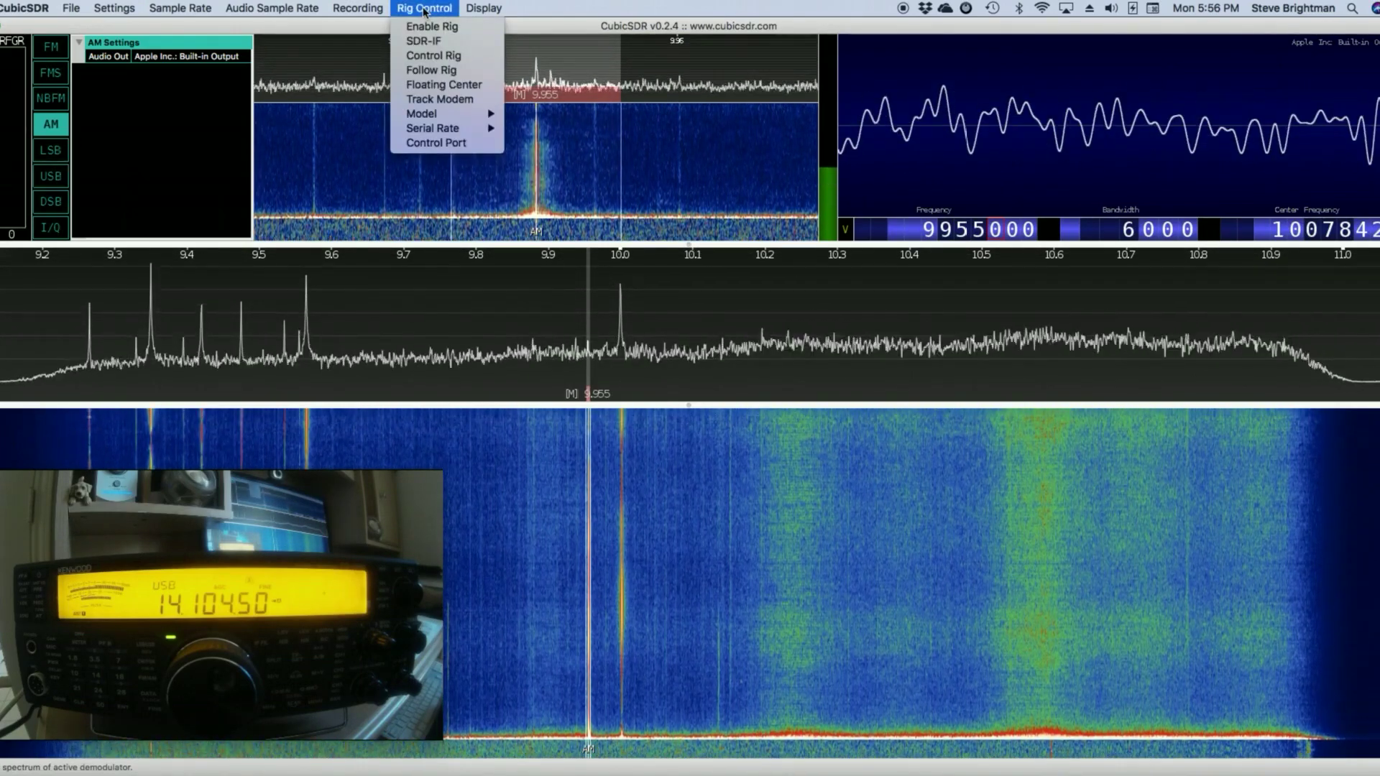
pyautogui.moveTo(432, 119)
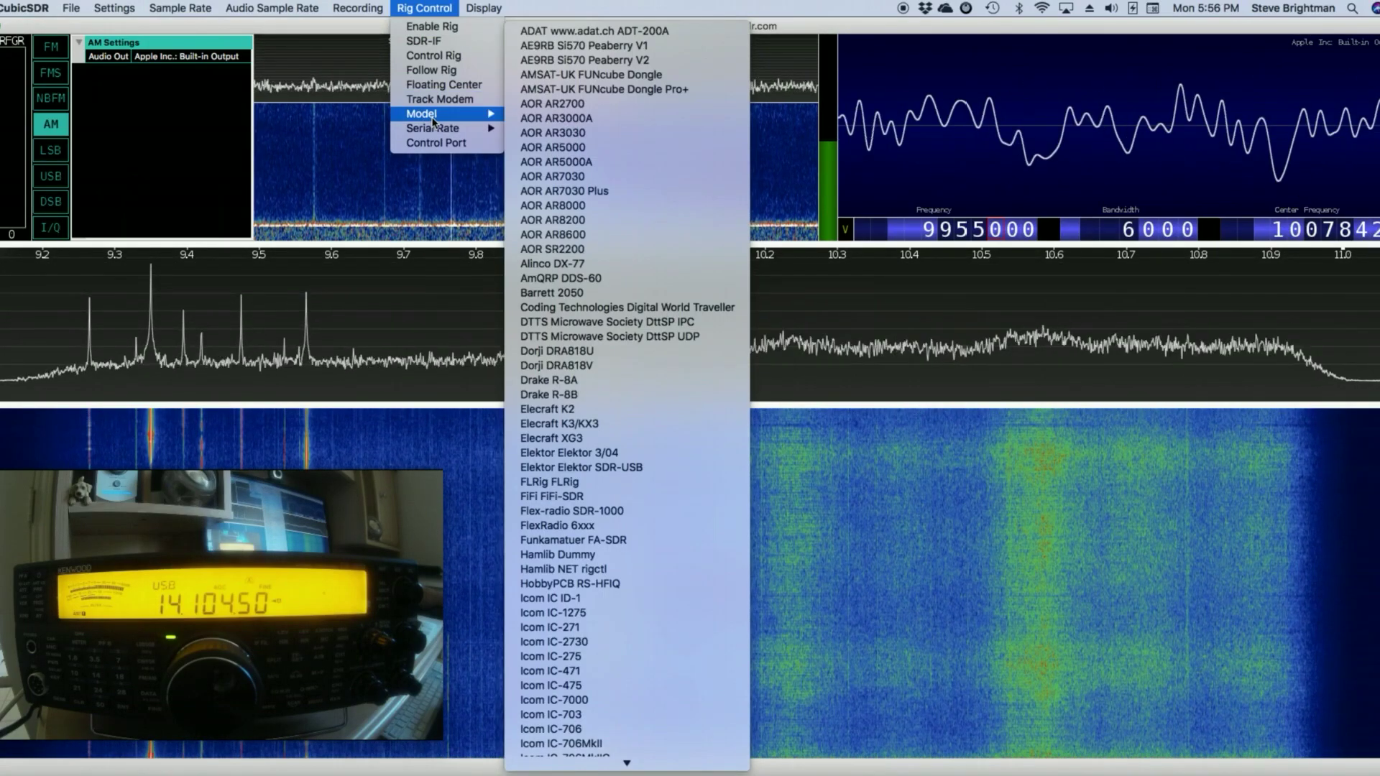
pyautogui.scroll(-15, 619, 179)
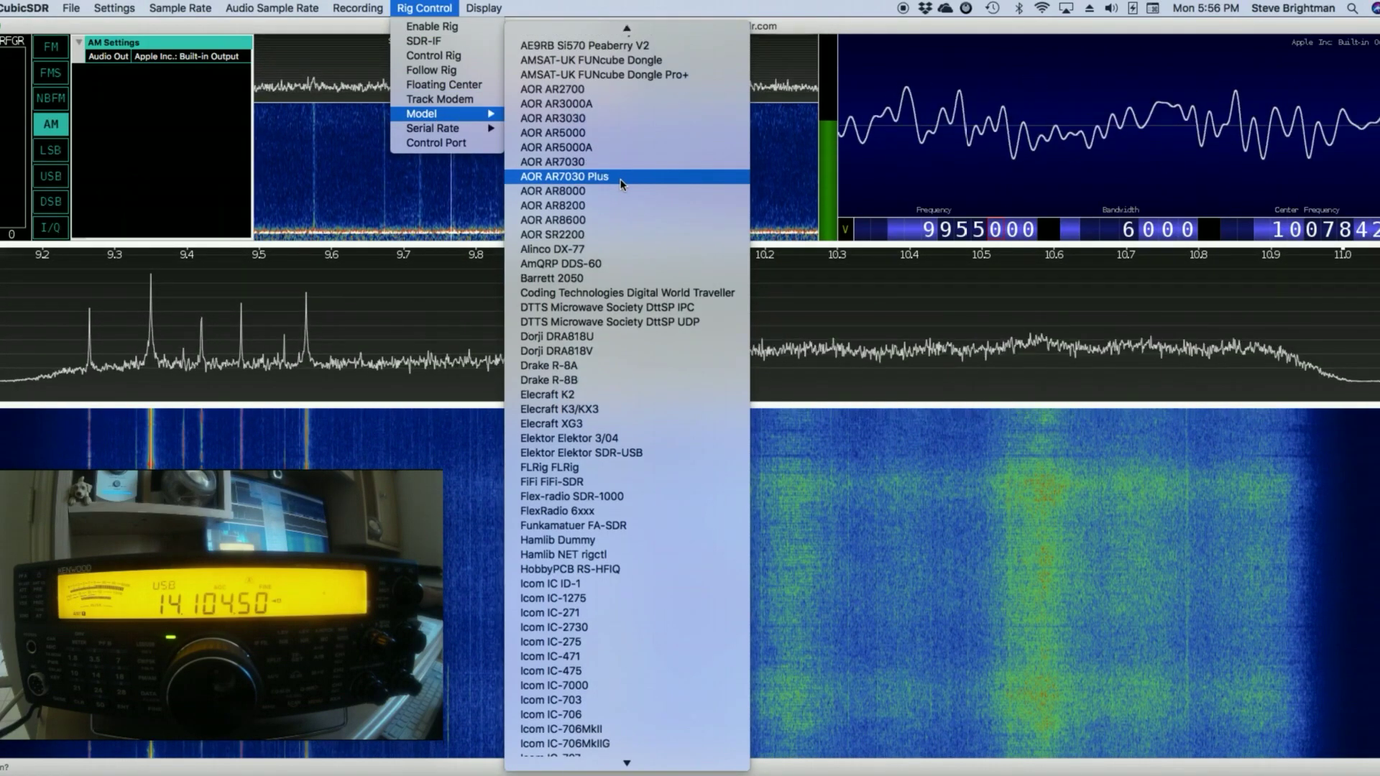
pyautogui.scroll(-15, 620, 181)
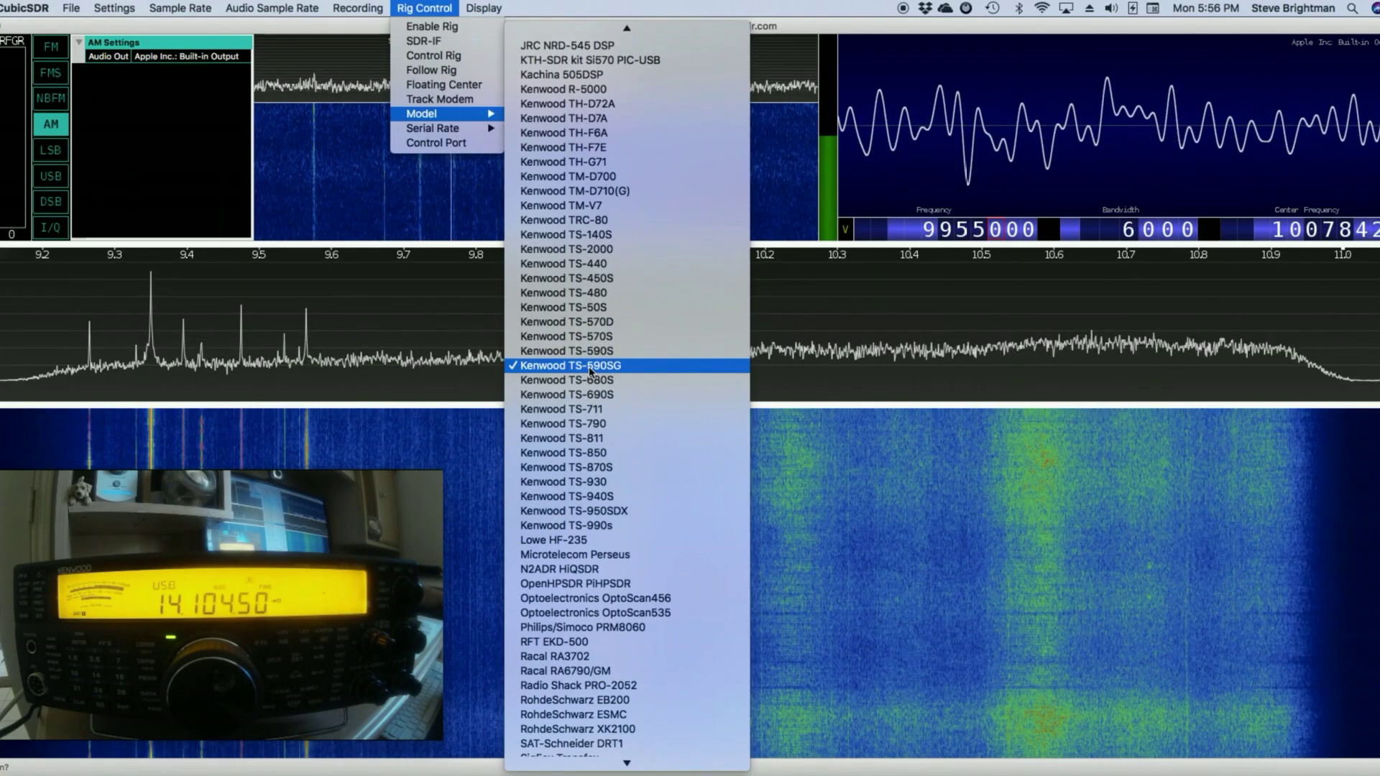
pyautogui.click(589, 371)
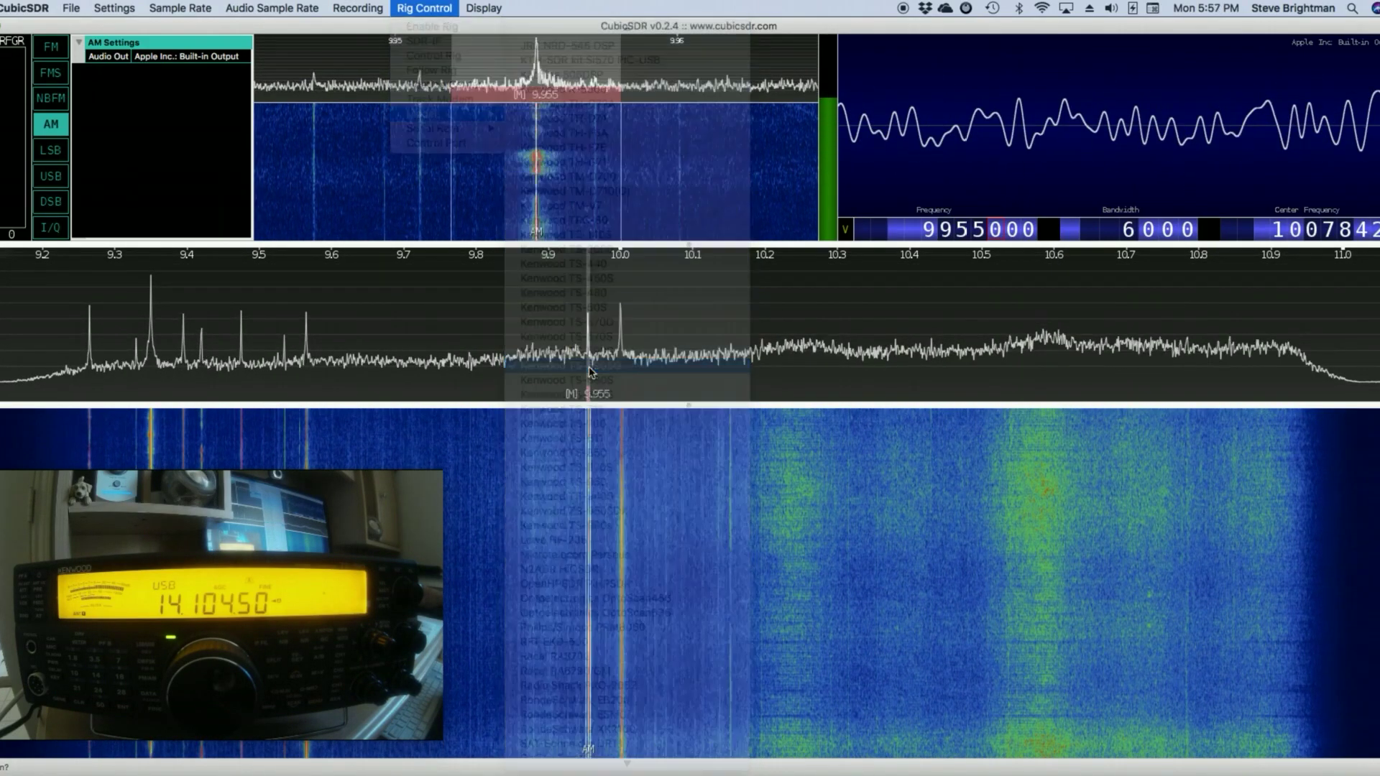
# Step: Set the rig's control port to /dev/tty.SLAB_USBtoUART
pyautogui.click(424, 7)
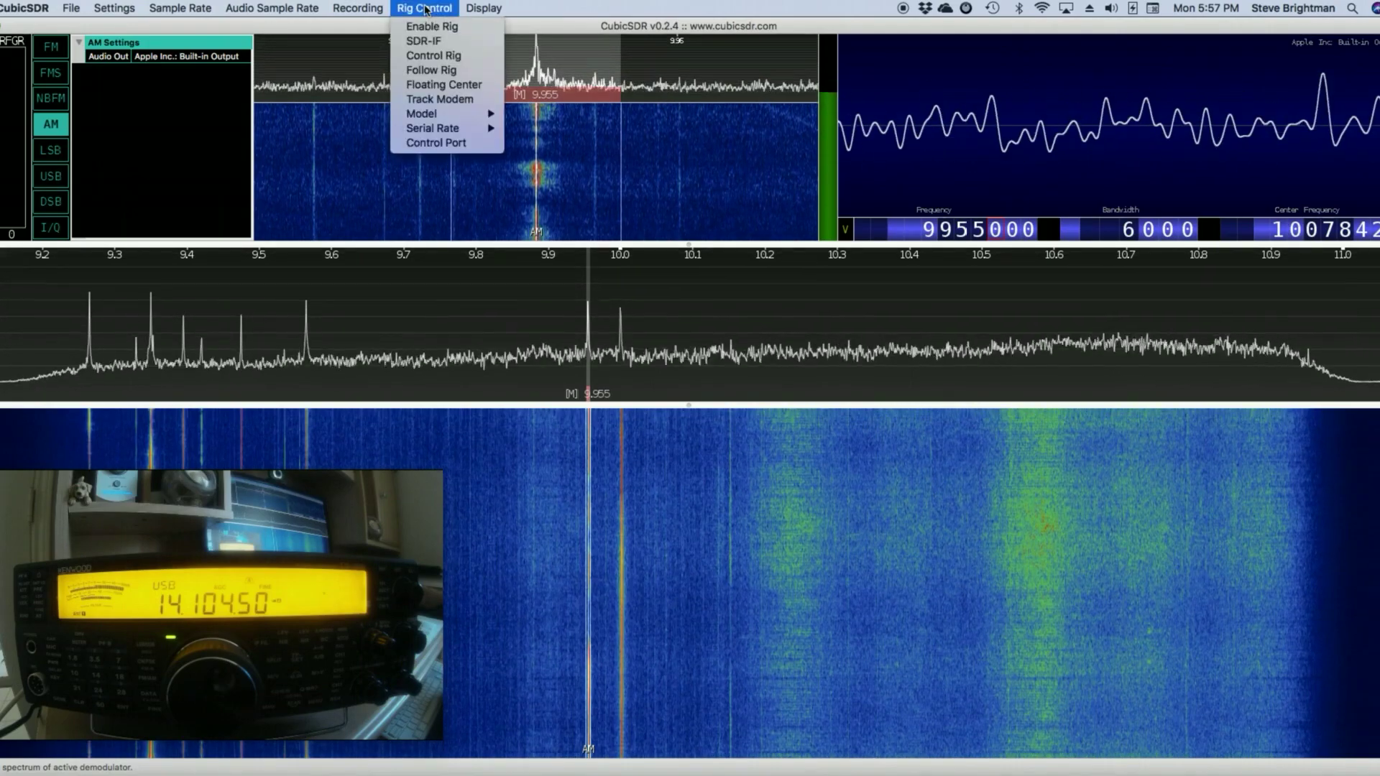
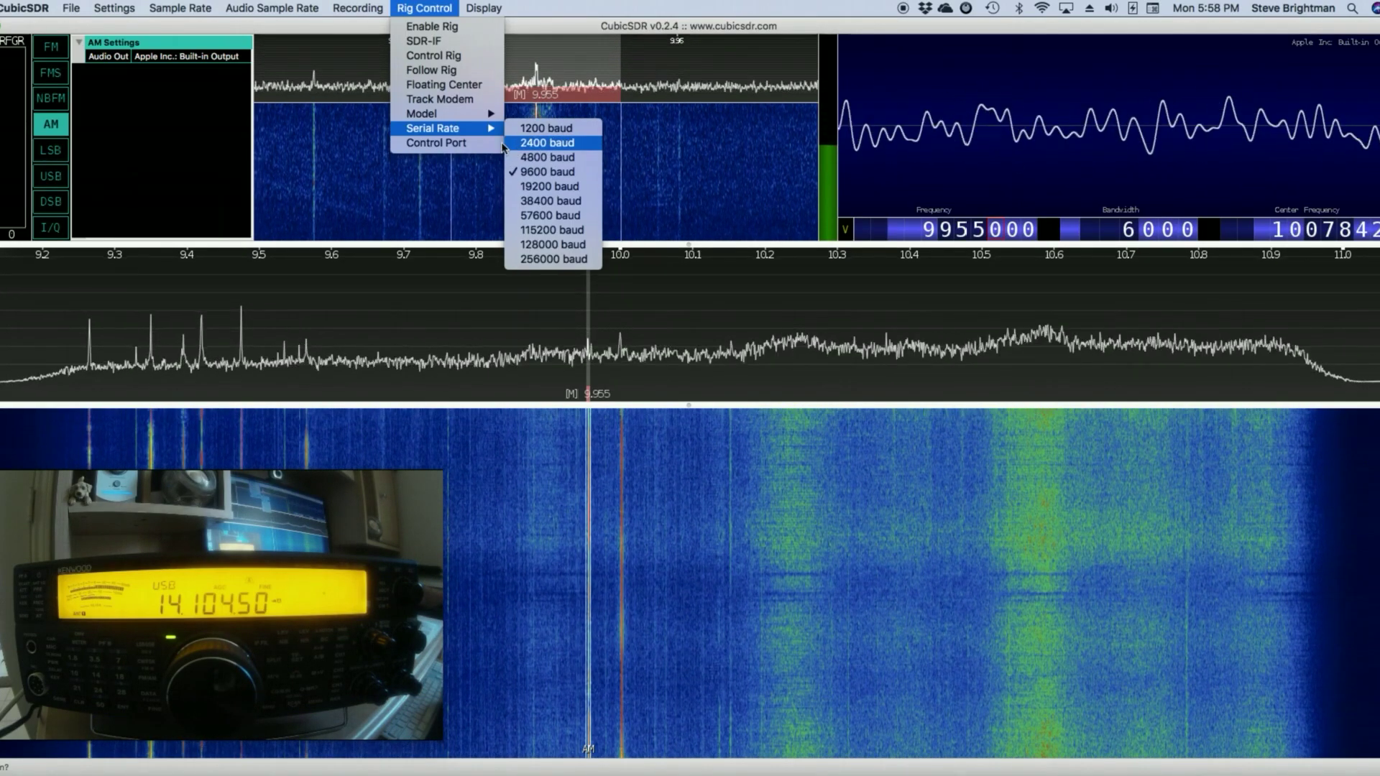
pyautogui.click(440, 143)
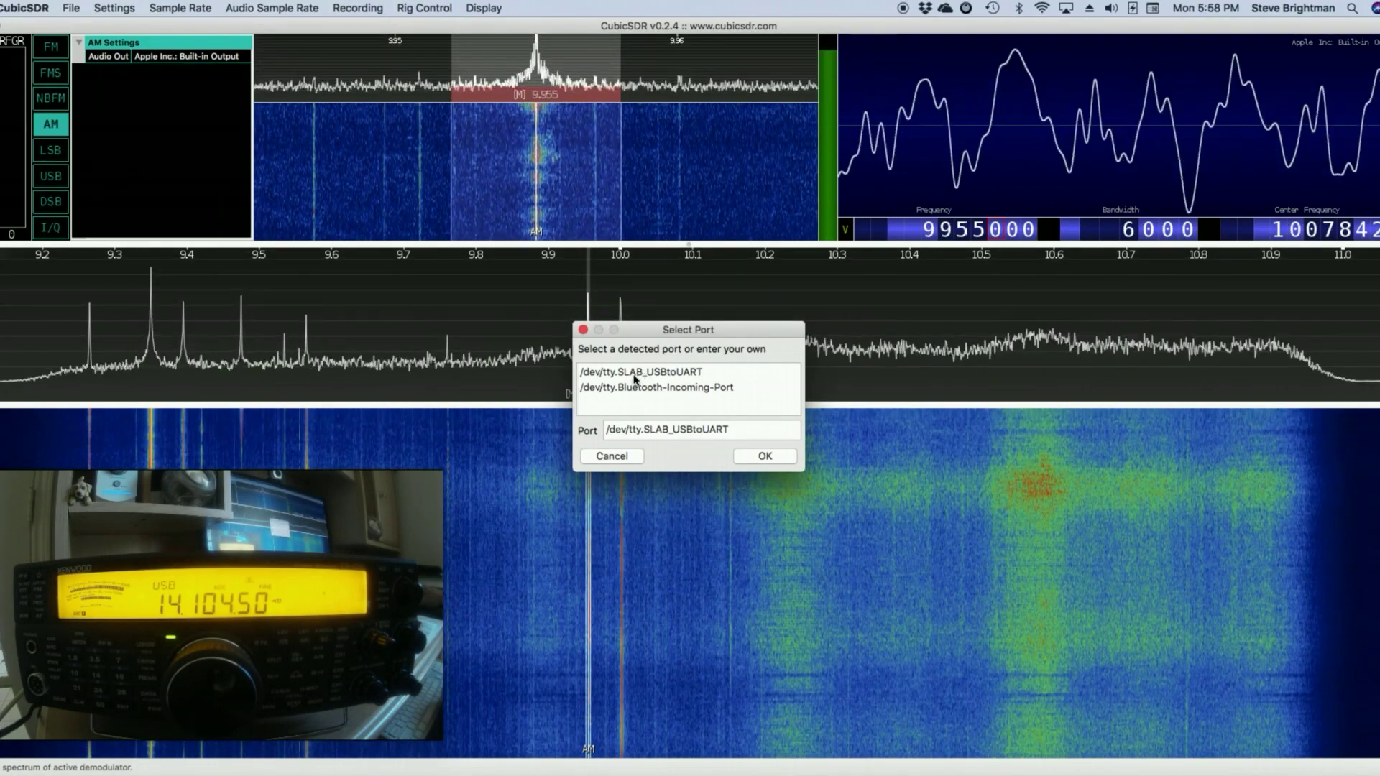
pyautogui.click(698, 375)
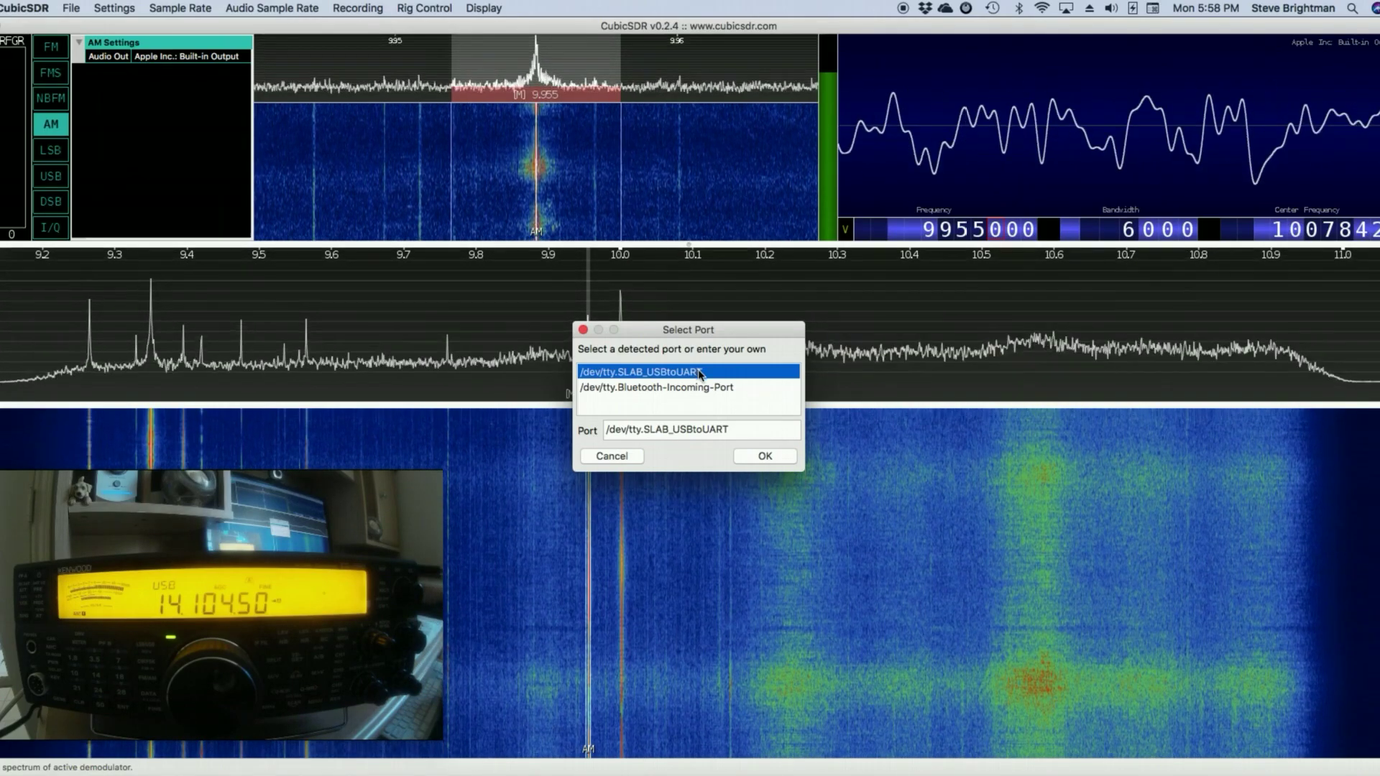
pyautogui.click(765, 458)
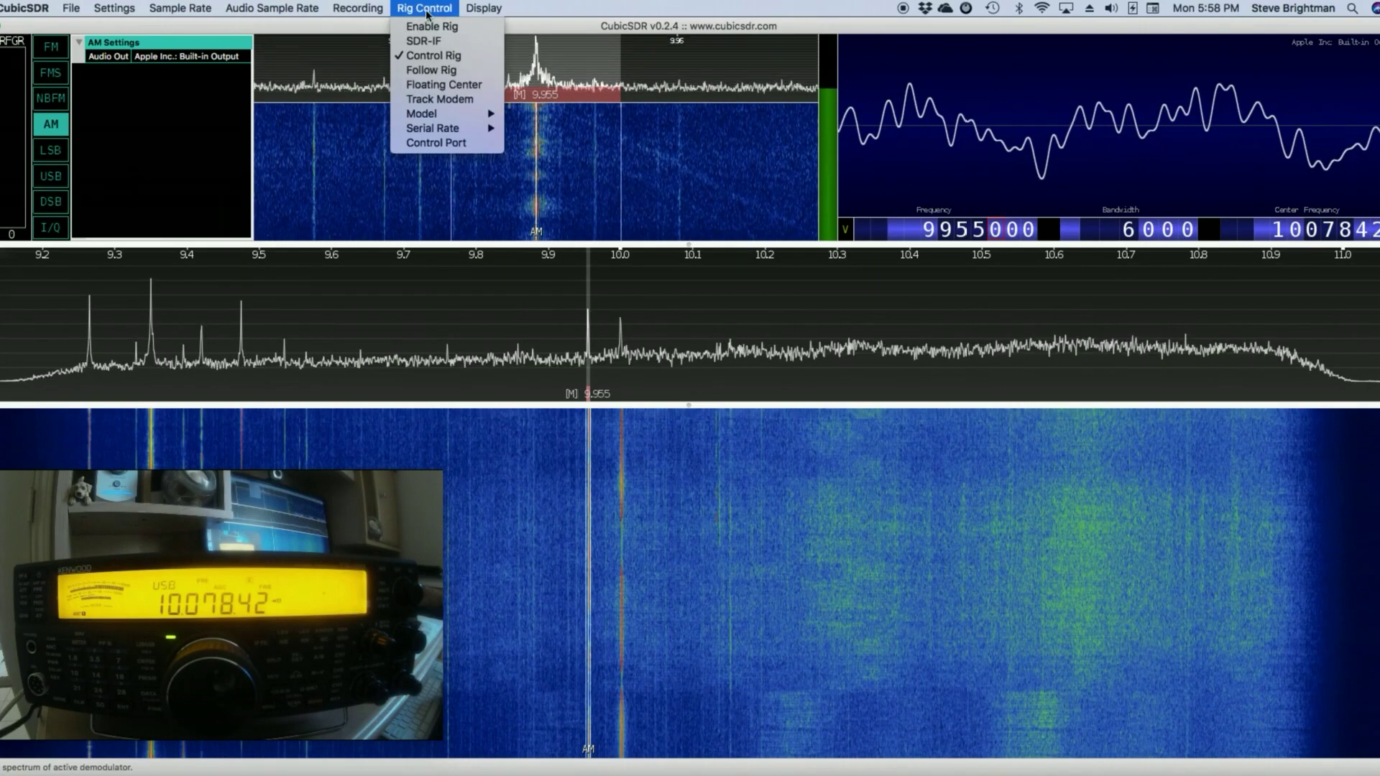
# Step: Enable the Follow Rig and Track Modem options for rig control
pyautogui.click(423, 71)
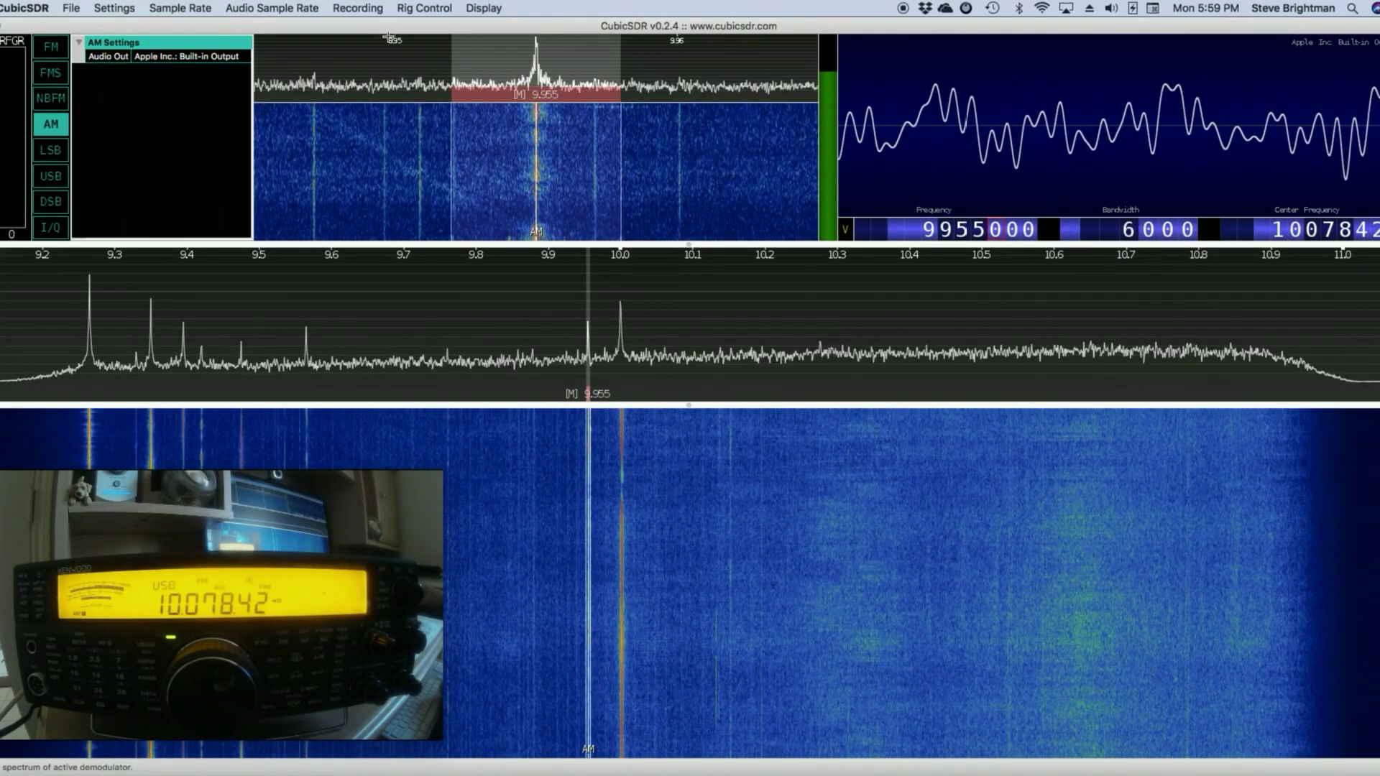
pyautogui.click(408, 10)
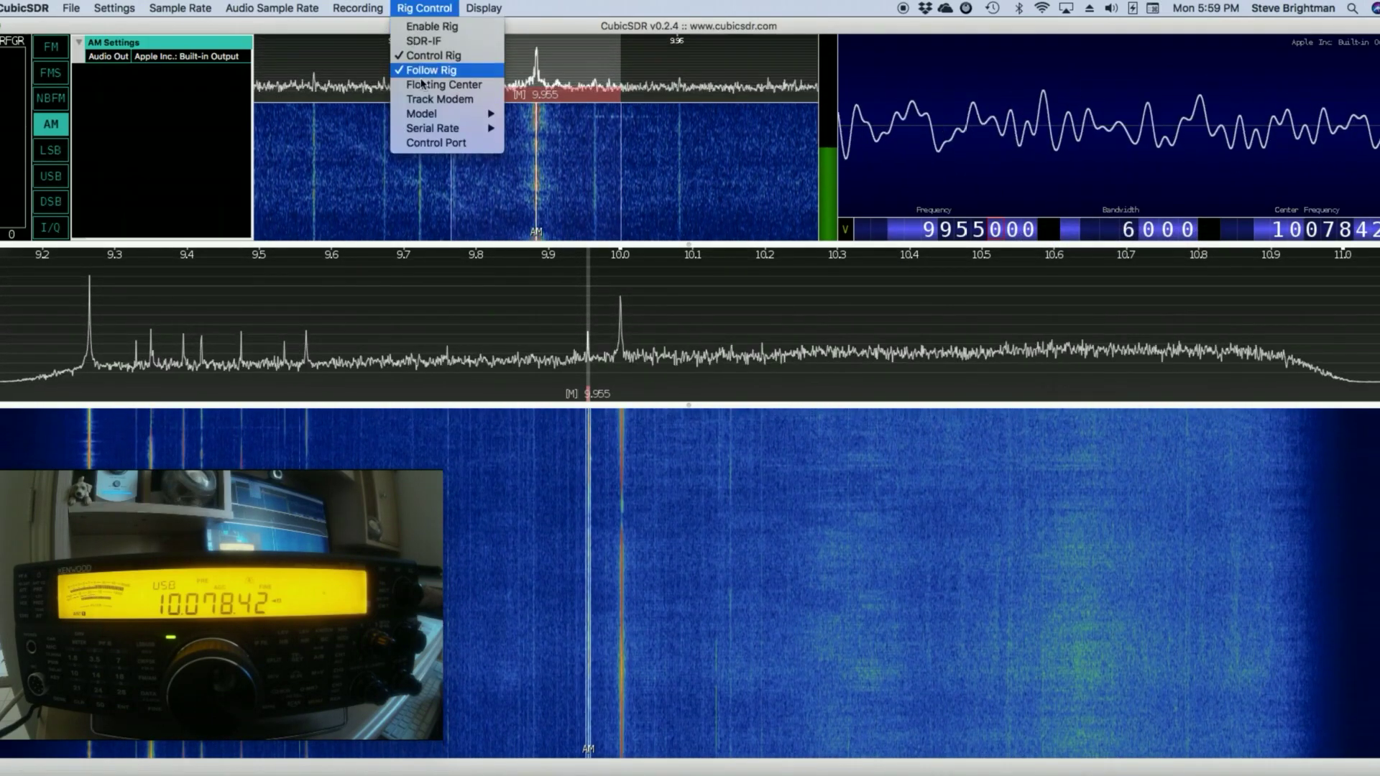
pyautogui.click(429, 100)
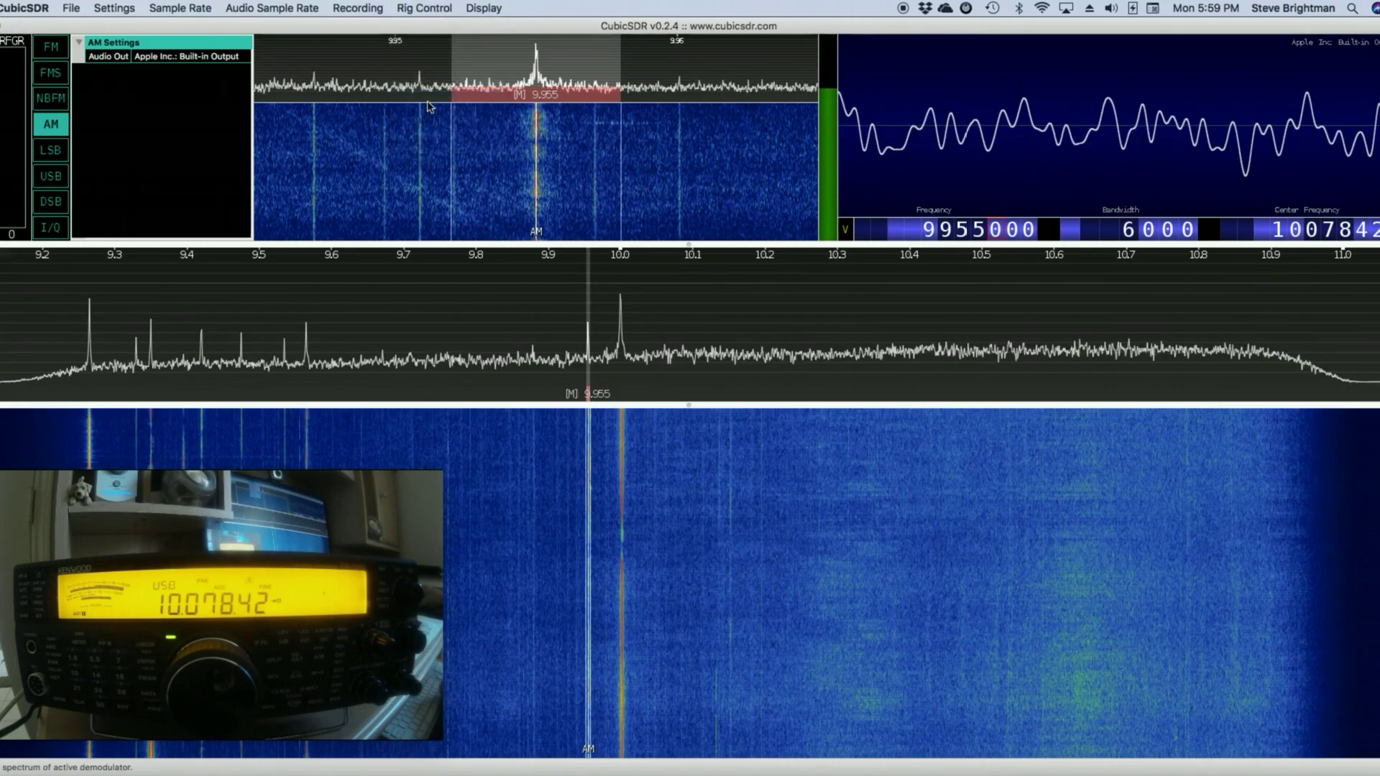
# Step: Turn on the Floating Center option for rig control and check that it is enabled
pyautogui.click(434, 10)
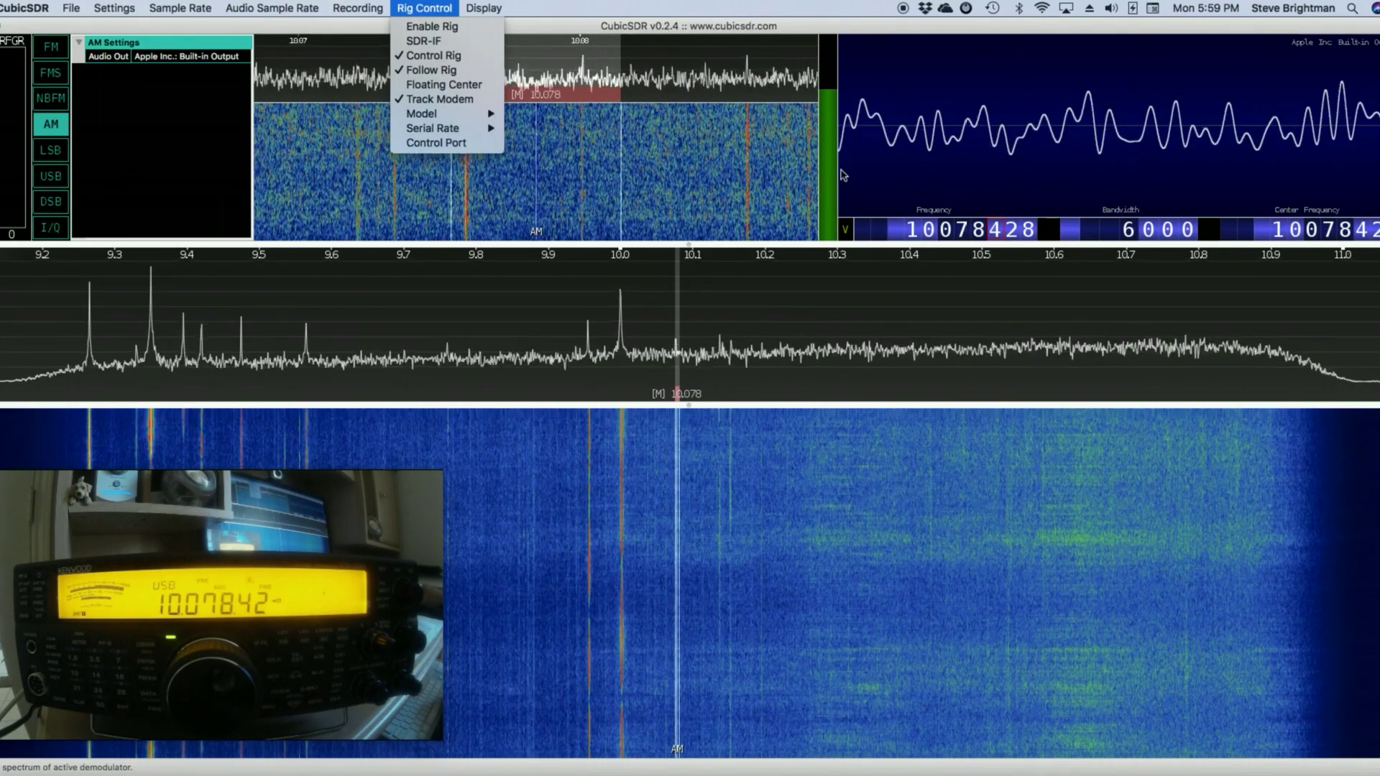
pyautogui.click(423, 85)
pyautogui.click(424, 8)
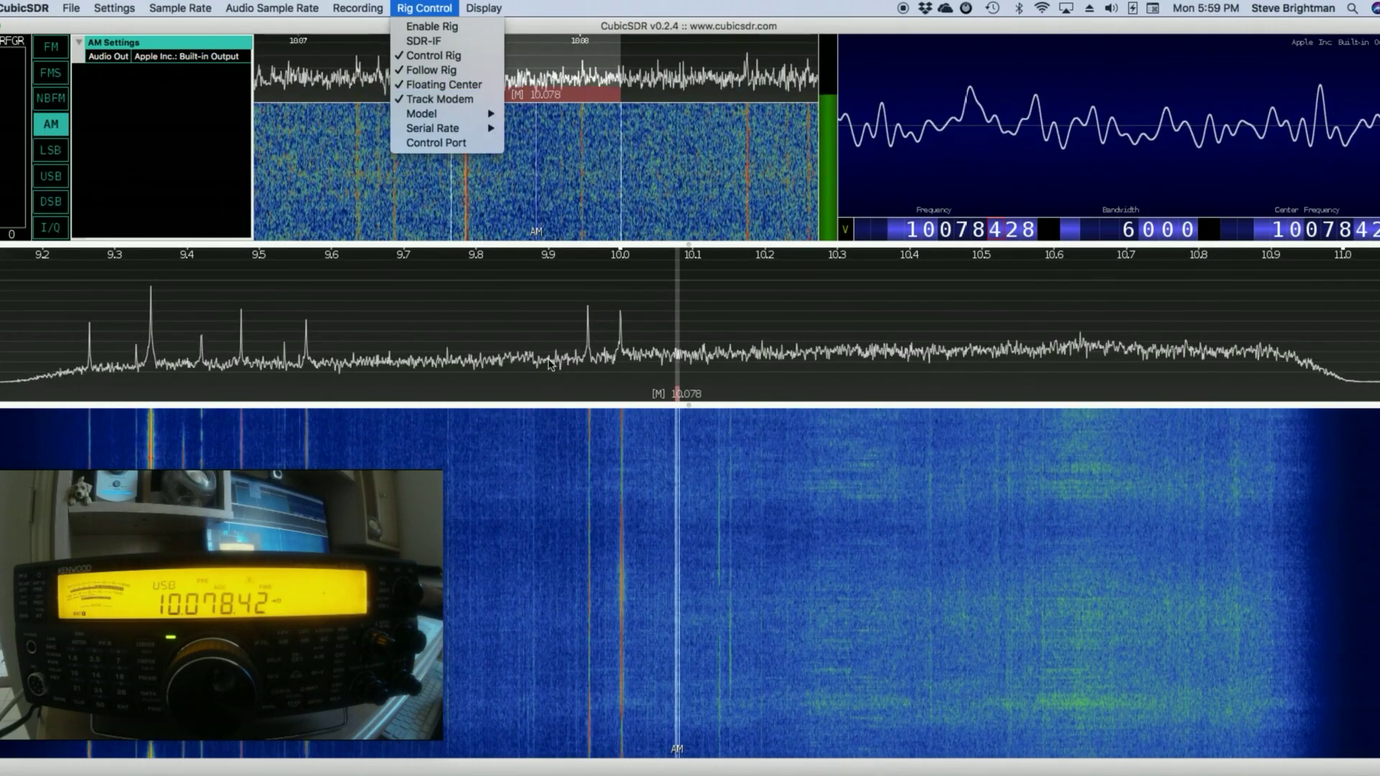
pyautogui.click(623, 438)
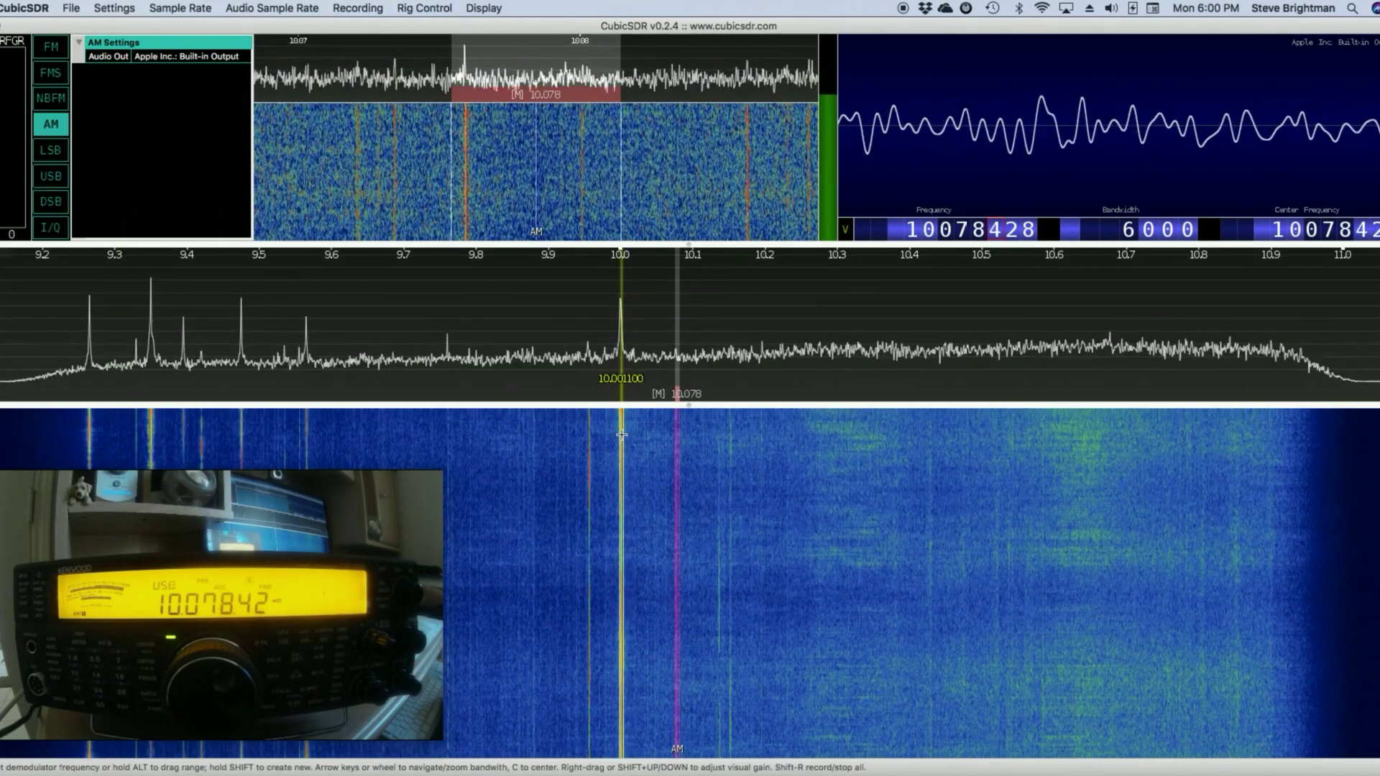
# Step: Tune the demodulator to the signal near 10.000 MHz, then retune it to the 9.265 MHz signal and fine-tune to 9.264928 MHz
pyautogui.click(622, 435)
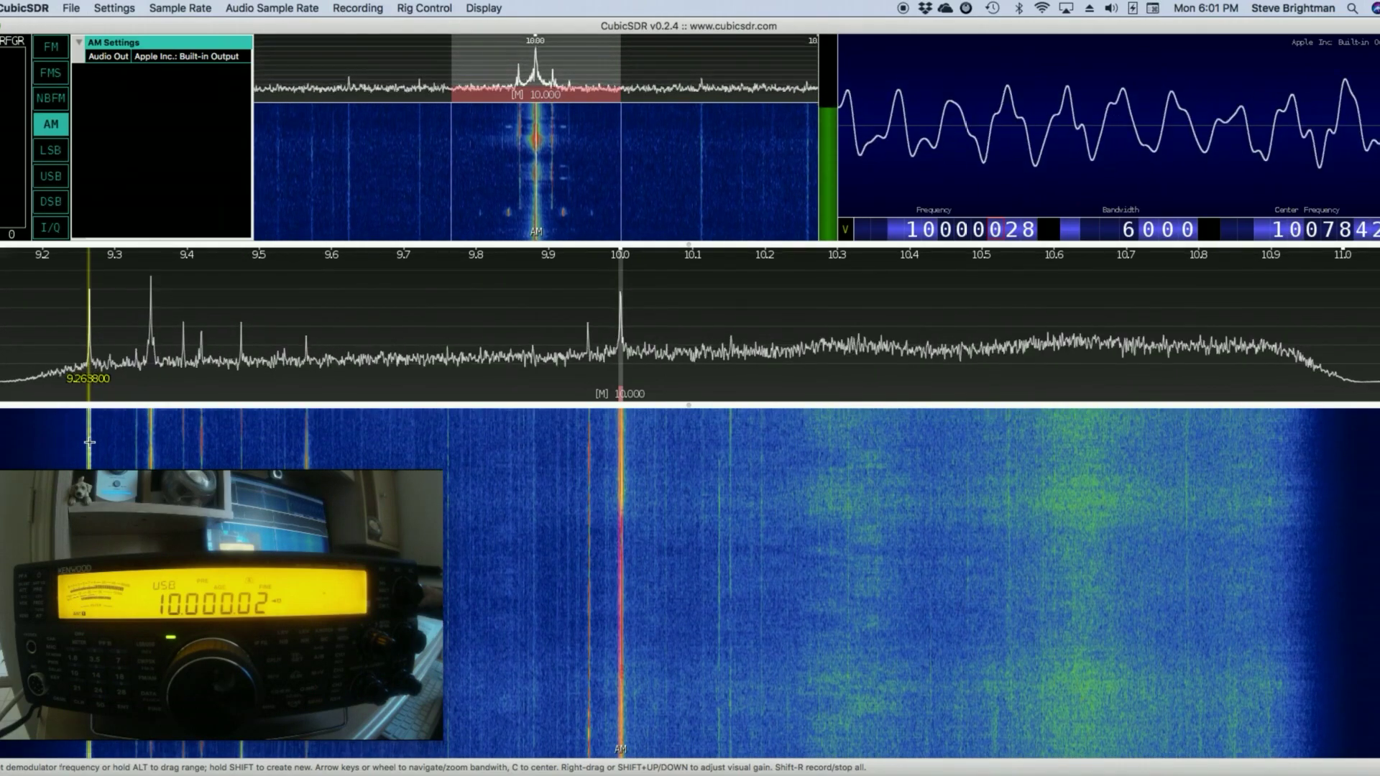
pyautogui.click(89, 442)
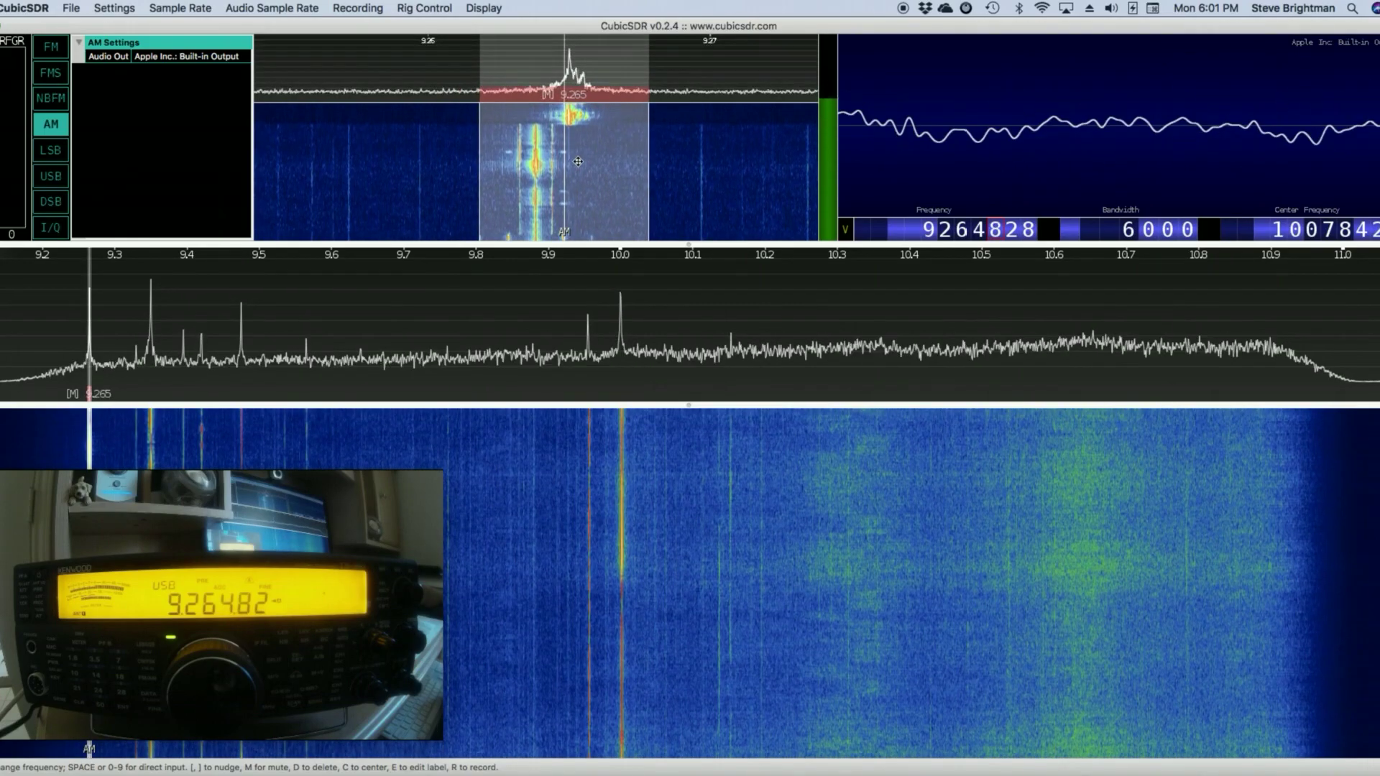
pyautogui.moveTo(580, 162); pyautogui.dragTo(549, 162)
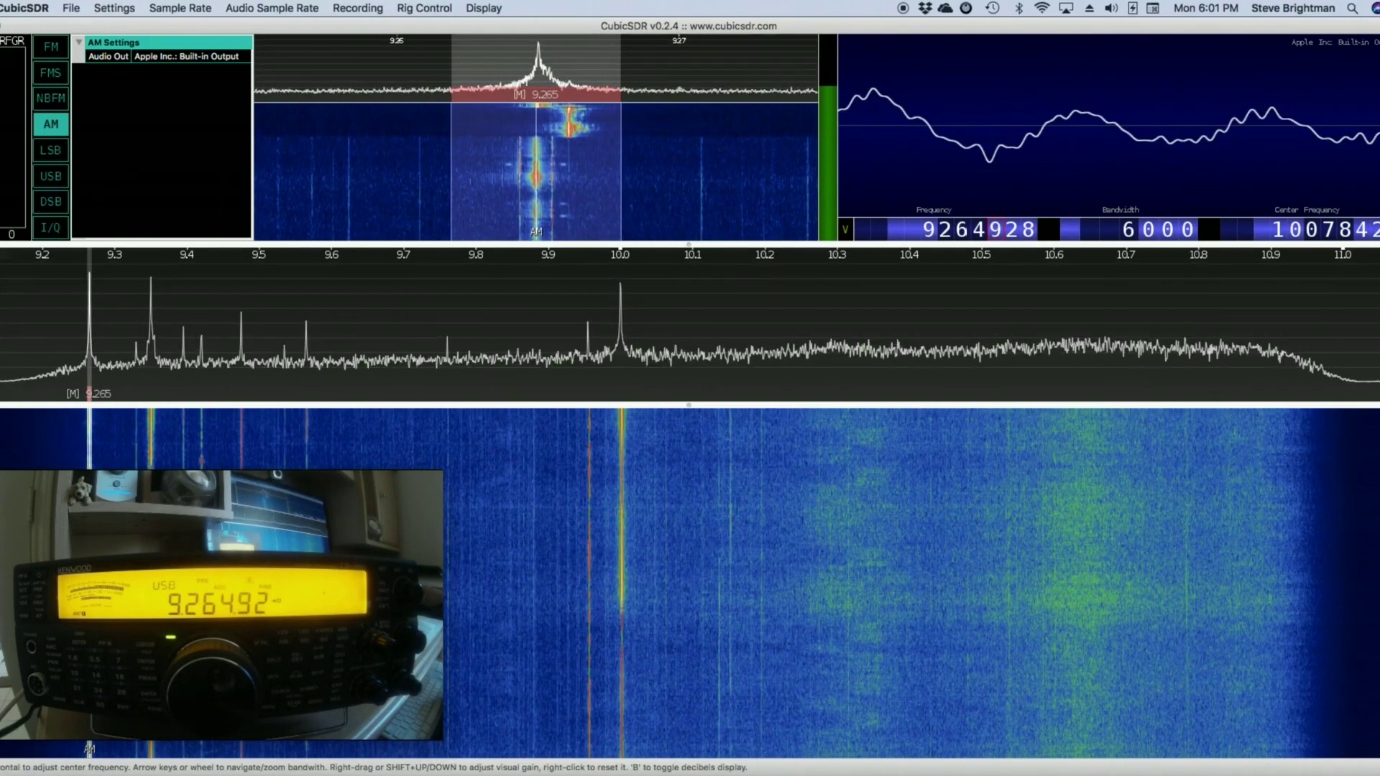
# Step: Unmute the 9.265 MHz demodulator to listen to the station, then mute it again
pyautogui.press('m')
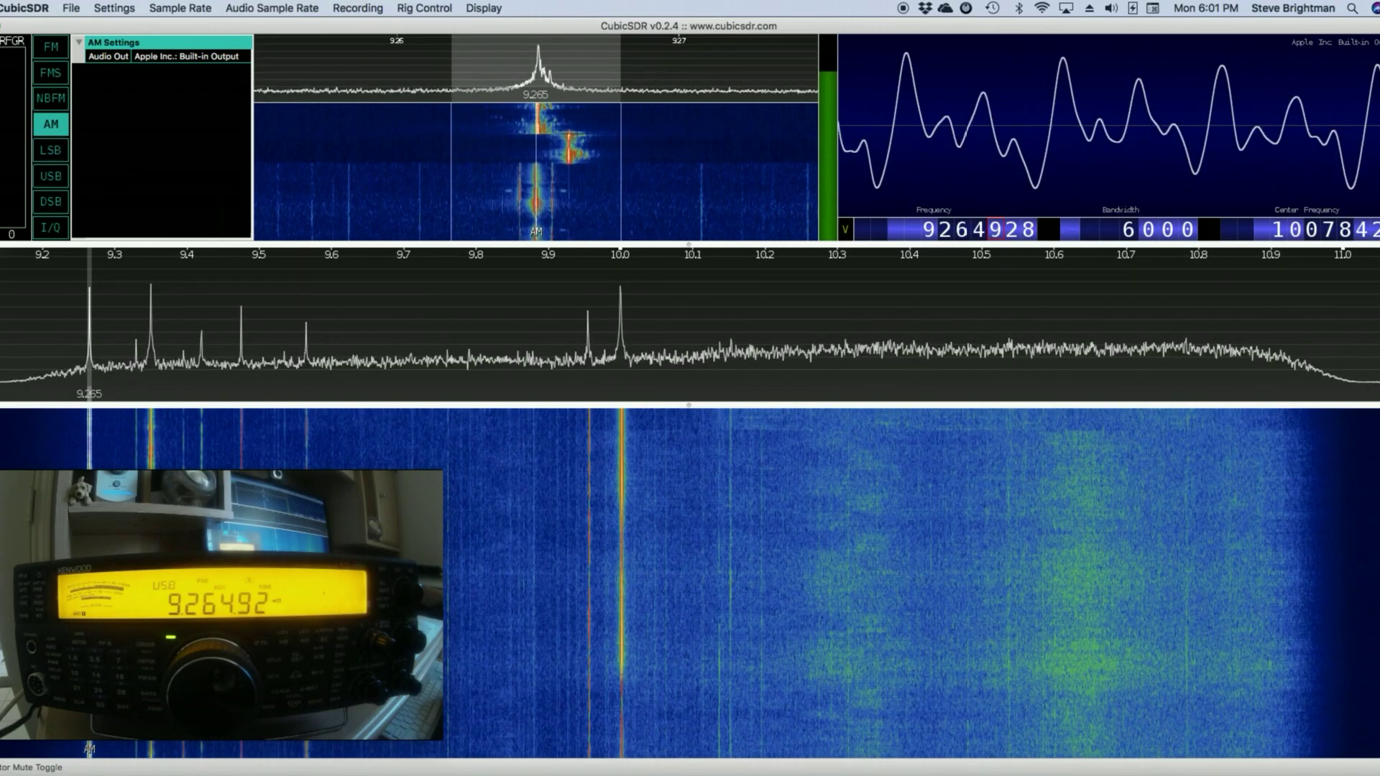
pyautogui.press('m')
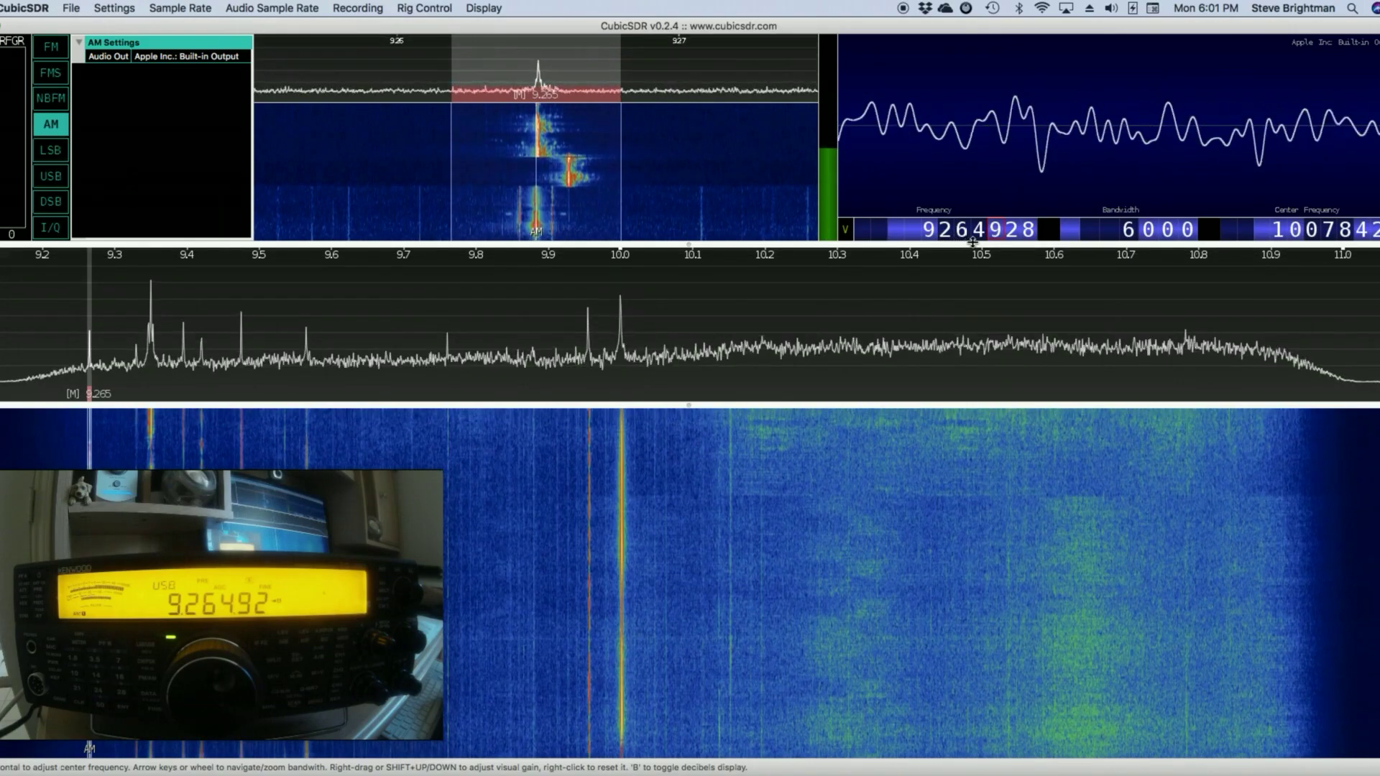
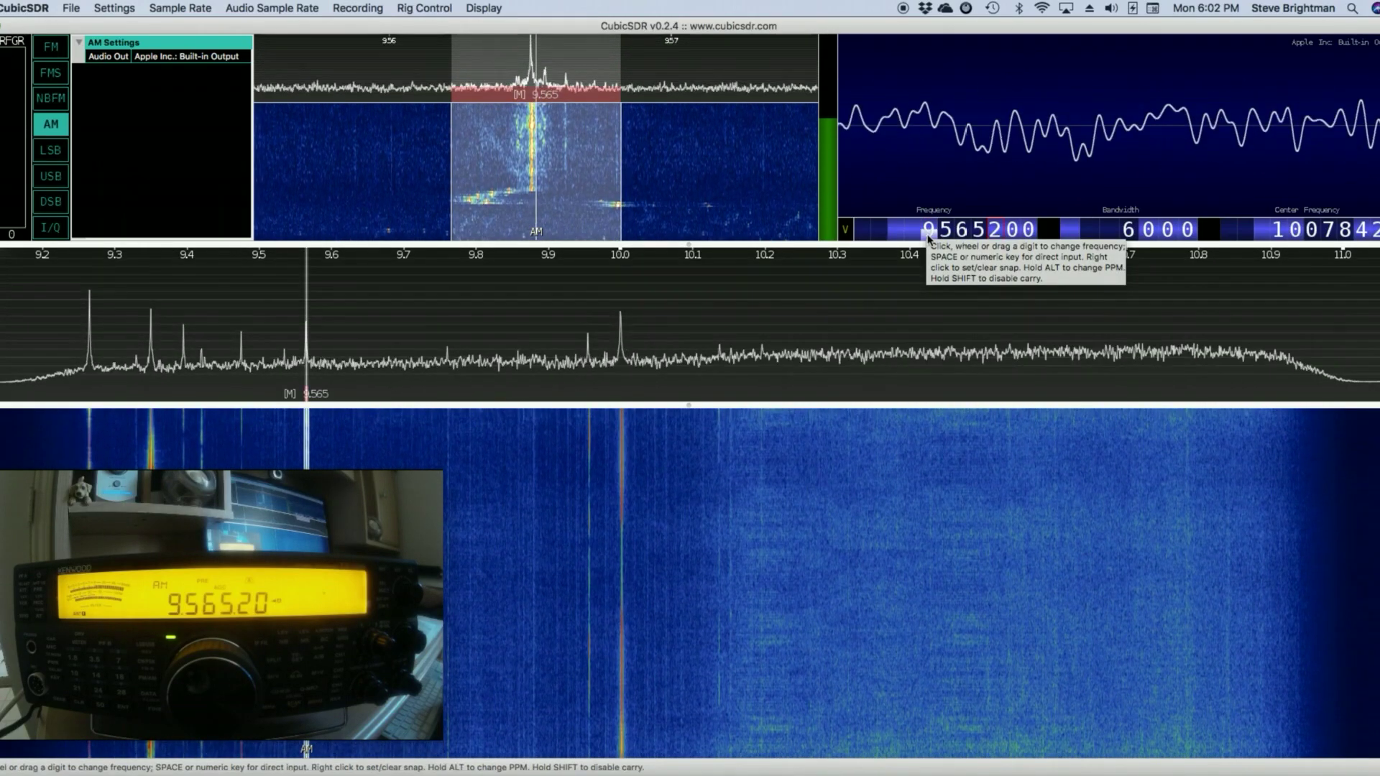
# Step: Retune the demodulator to 7.565200 MHz in LSB mode and shift the spectrum's center frequency down to about 7.137 MHz
pyautogui.scroll(-2, 927, 237)
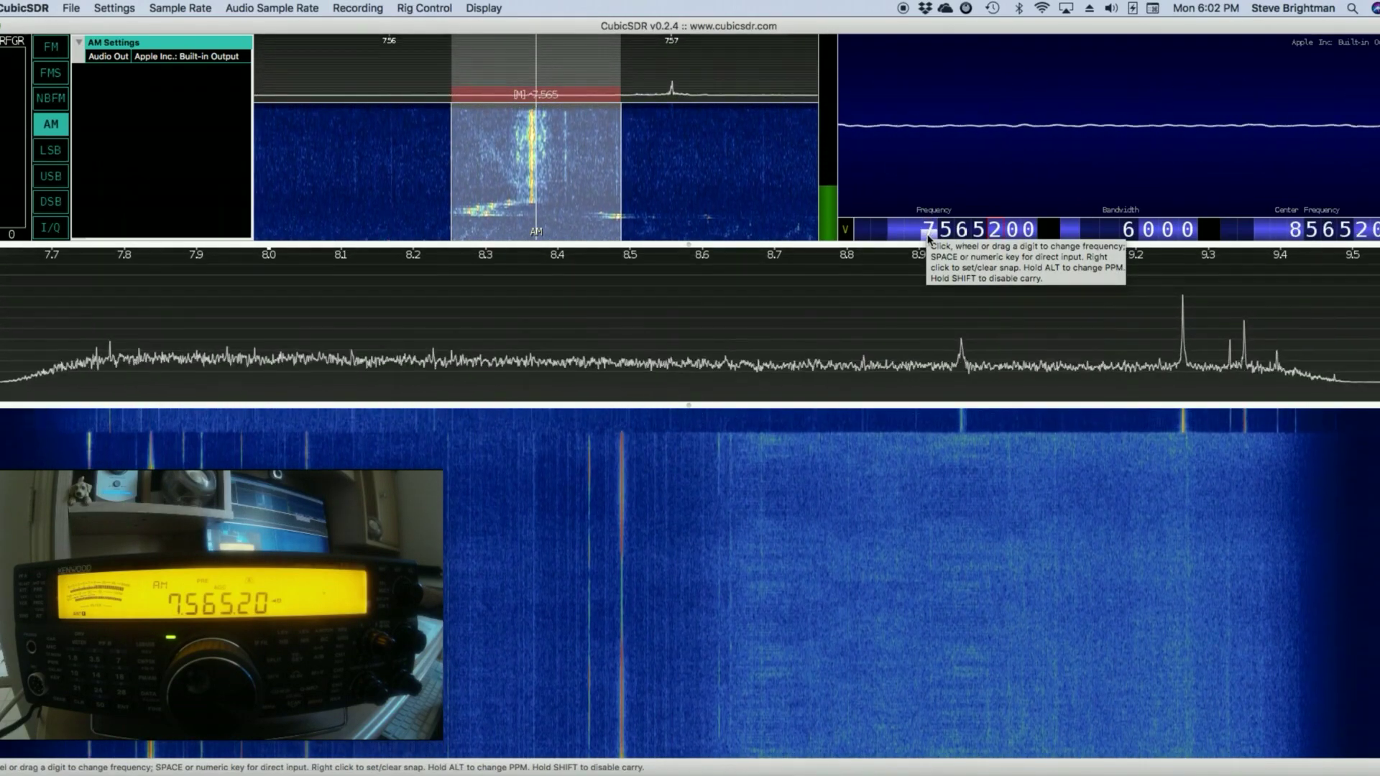
pyautogui.moveTo(752, 301); pyautogui.dragTo(1213, 328)
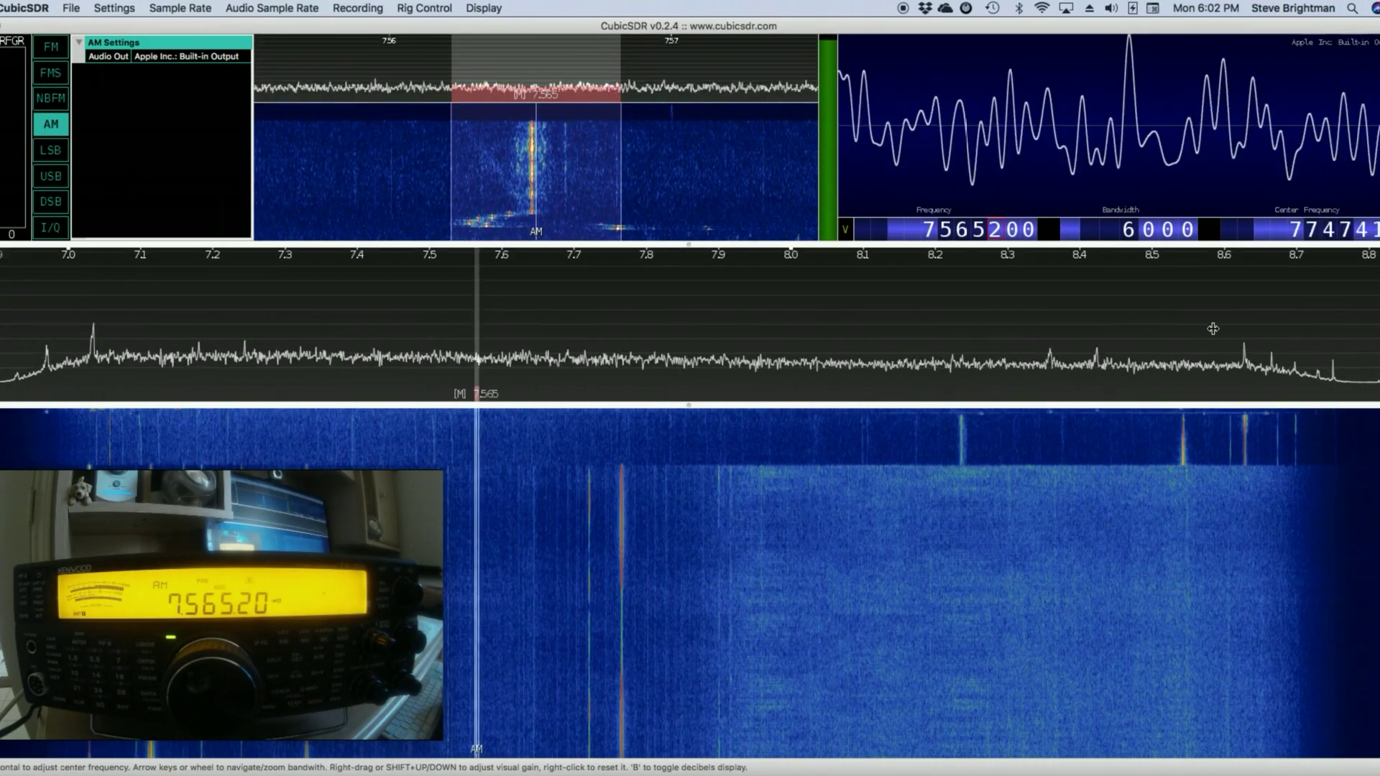
pyautogui.click(48, 151)
pyautogui.moveTo(218, 289)
pyautogui.mouseDown()
pyautogui.moveTo(632, 316)
pyautogui.moveTo(571, 323)
pyautogui.mouseUp()
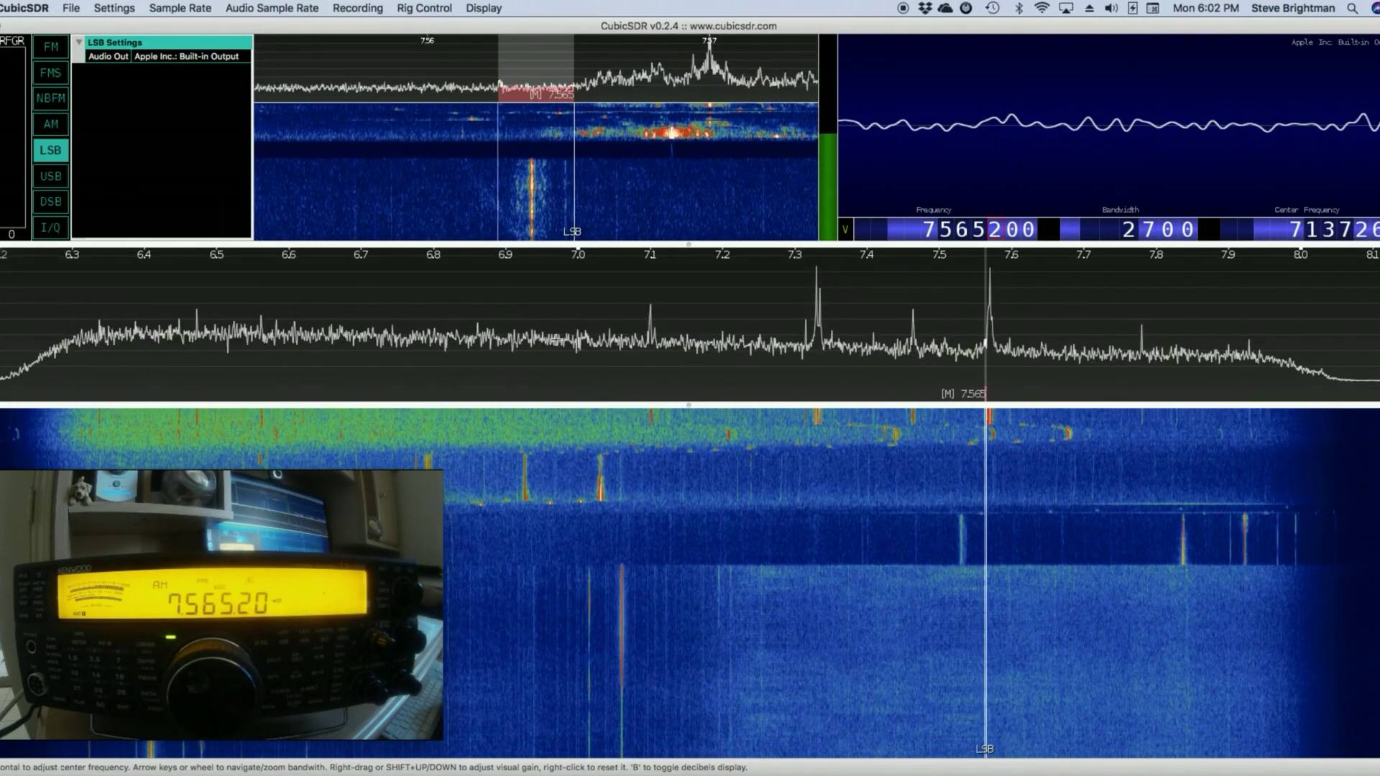